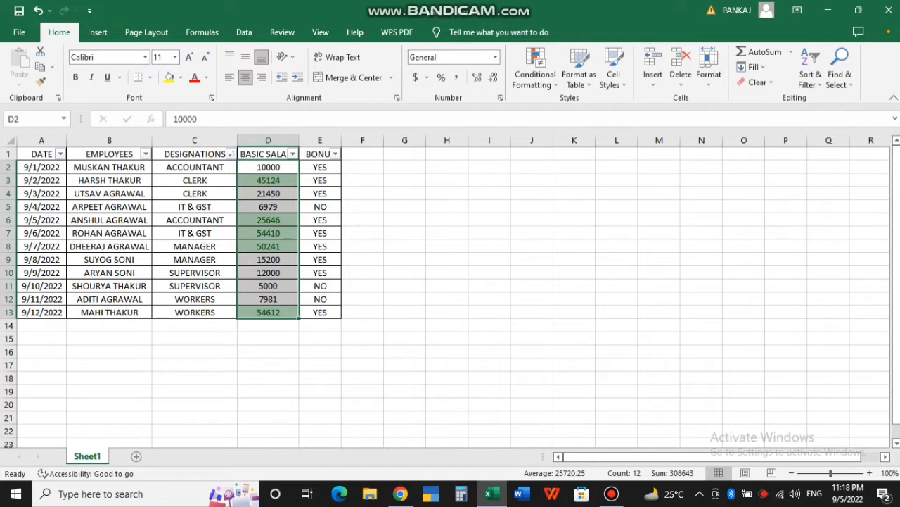
# Highlight the 5 lowest basic salaries in D2:D13 with a Bottom 10 Items rule using Yellow Fill with Dark Yellow Text
pyautogui.click(535, 74)
pyautogui.moveTo(576, 136)
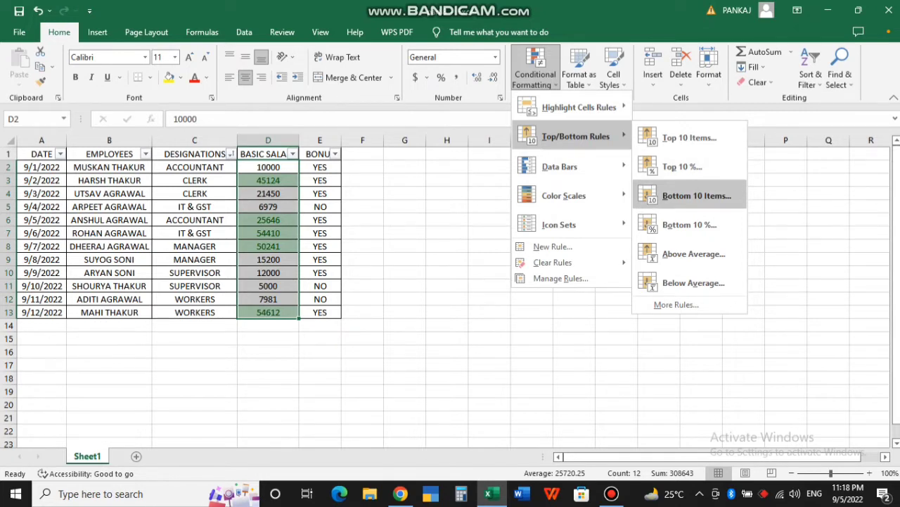
pyautogui.click(697, 195)
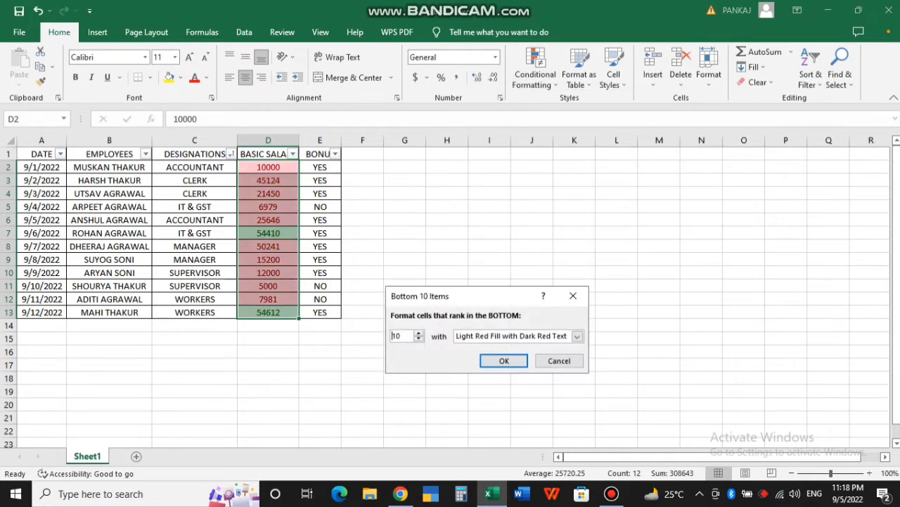
pyautogui.press('Down')
pyautogui.press('Down')
pyautogui.press('Down')
pyautogui.press('Down')
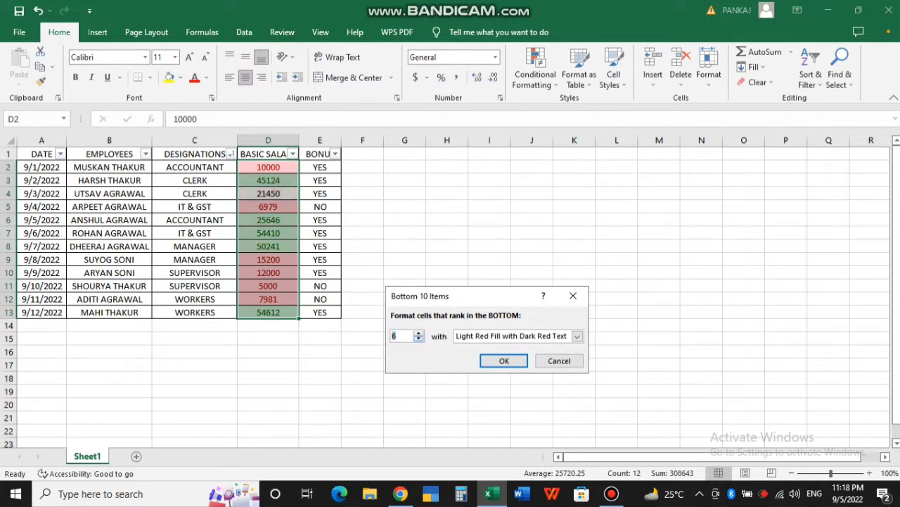
pyautogui.press('Down')
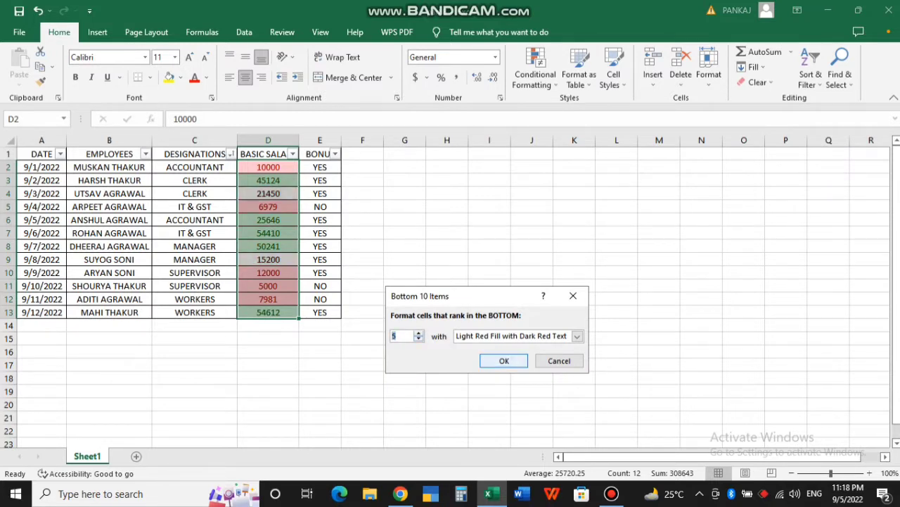
pyautogui.press('Tab')
pyautogui.hotkey('alt', 'Down')
pyautogui.press('Down')
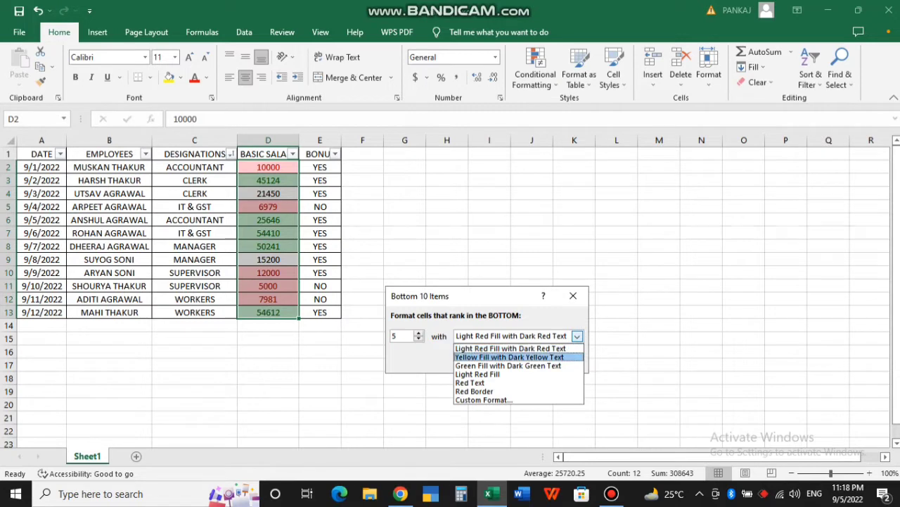
pyautogui.press('Return')
pyautogui.press('Tab')
pyautogui.click(505, 361)
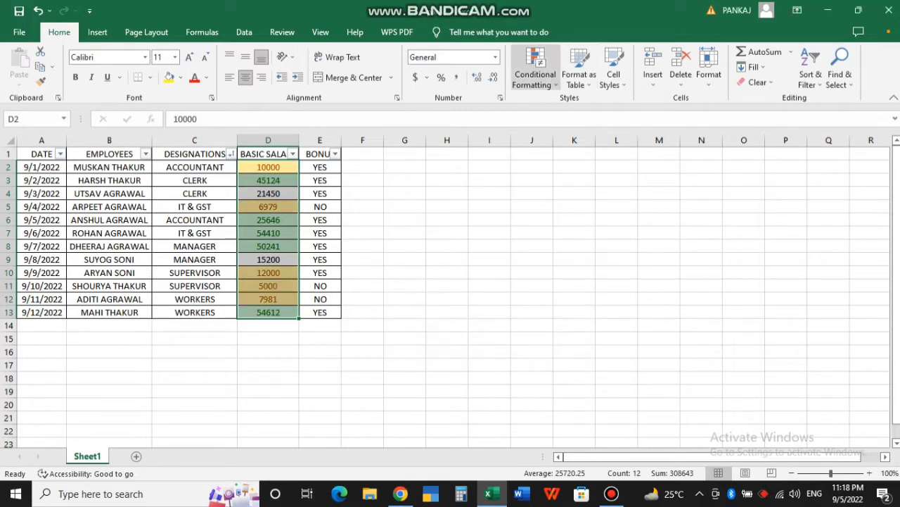
# Clear all conditional formatting rules from the entire sheet
pyautogui.click(535, 69)
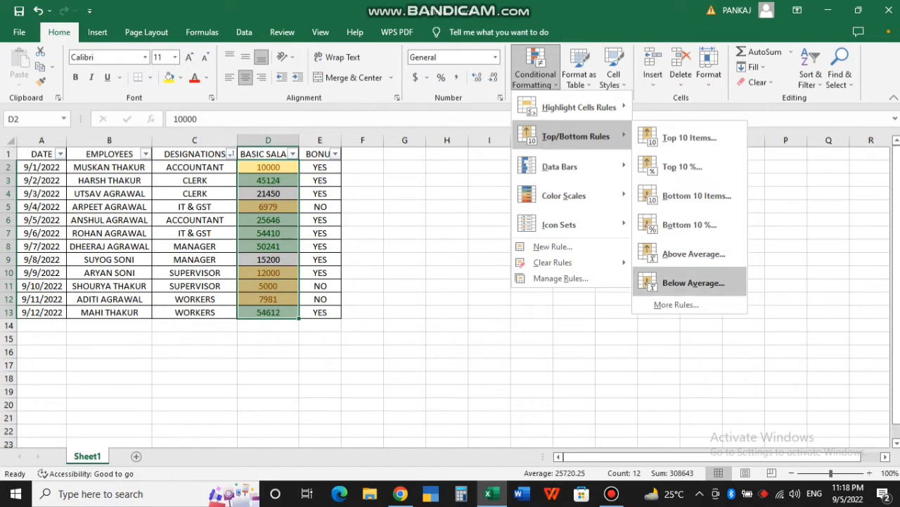
pyautogui.moveTo(560, 167)
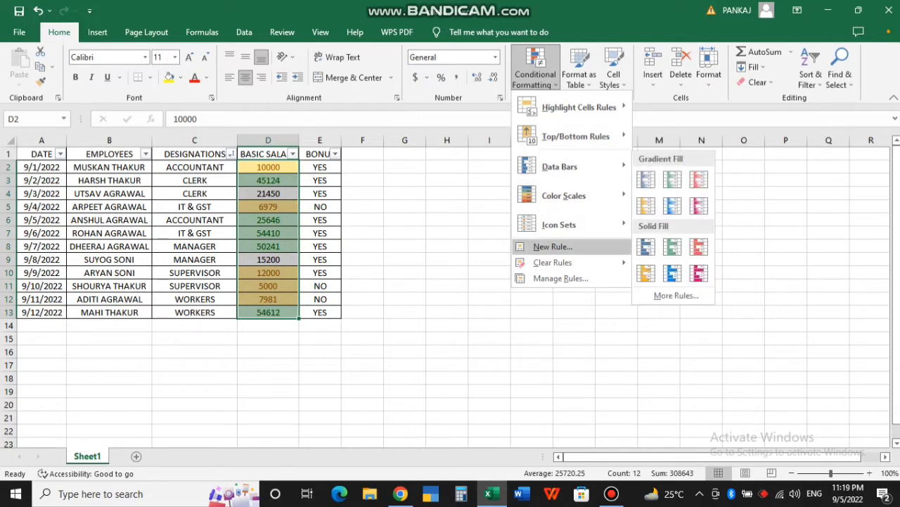
pyautogui.moveTo(553, 262)
pyautogui.click(704, 279)
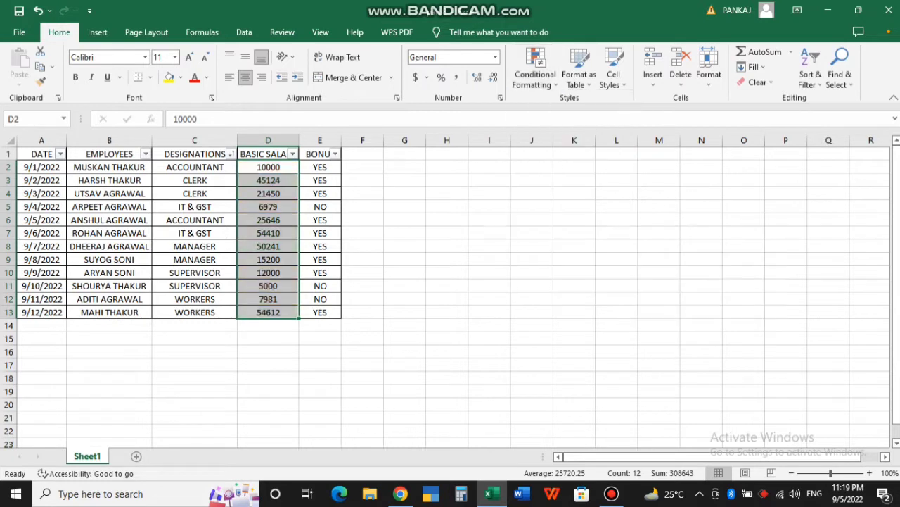
# Apply light blue gradient-fill data bars to the basic salaries in D2:D13
pyautogui.click(535, 68)
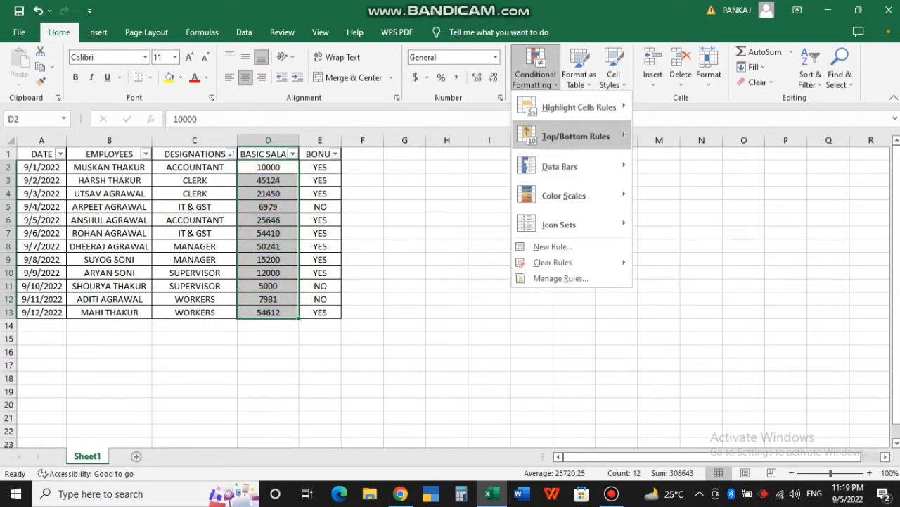
pyautogui.moveTo(559, 166)
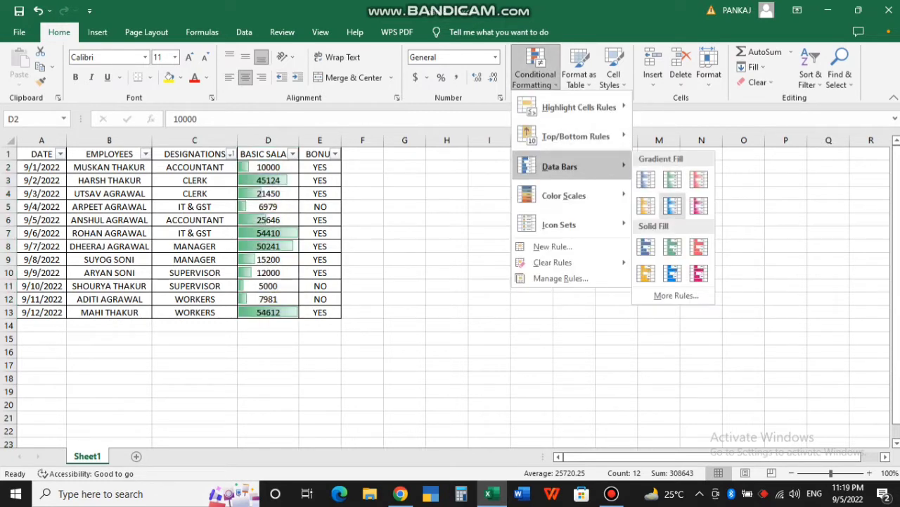
pyautogui.click(673, 204)
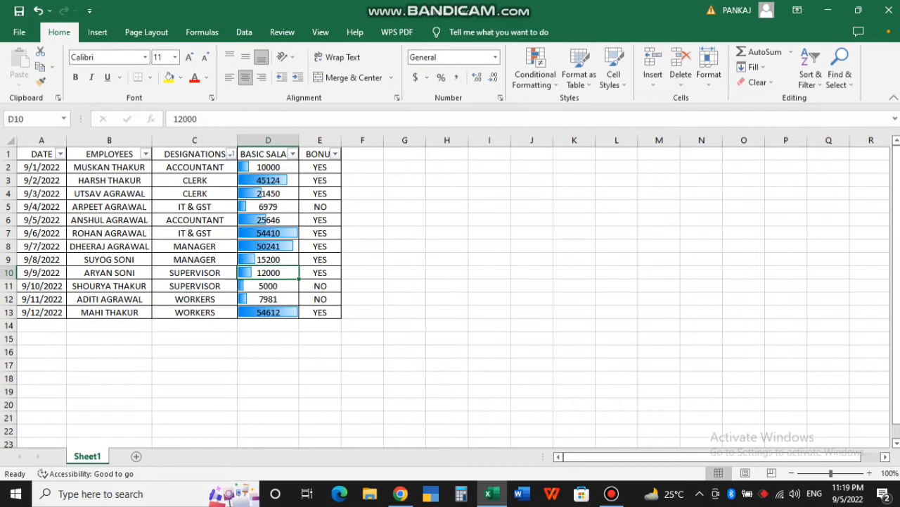
# Set the salary in D2 to 1000000 to test the data bars, and undo that change
pyautogui.click(268, 167)
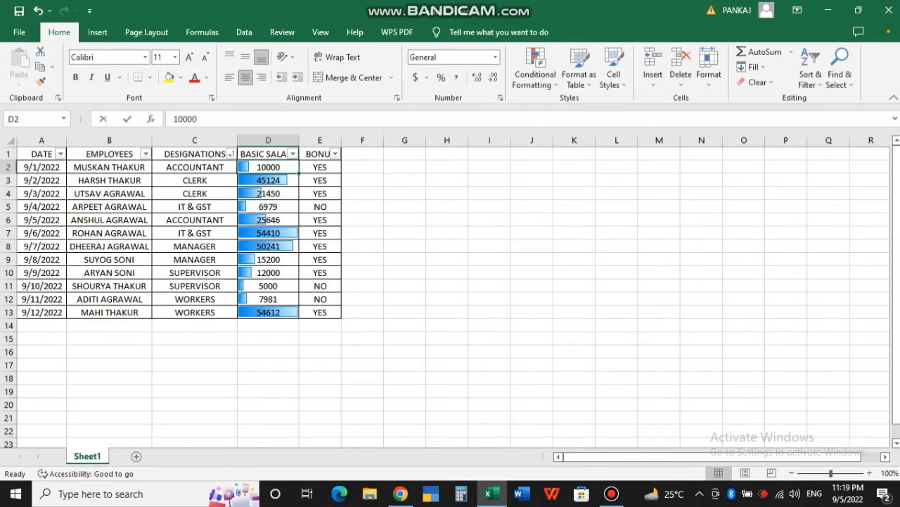
pyautogui.doubleClick(273, 167)
pyautogui.click(281, 167)
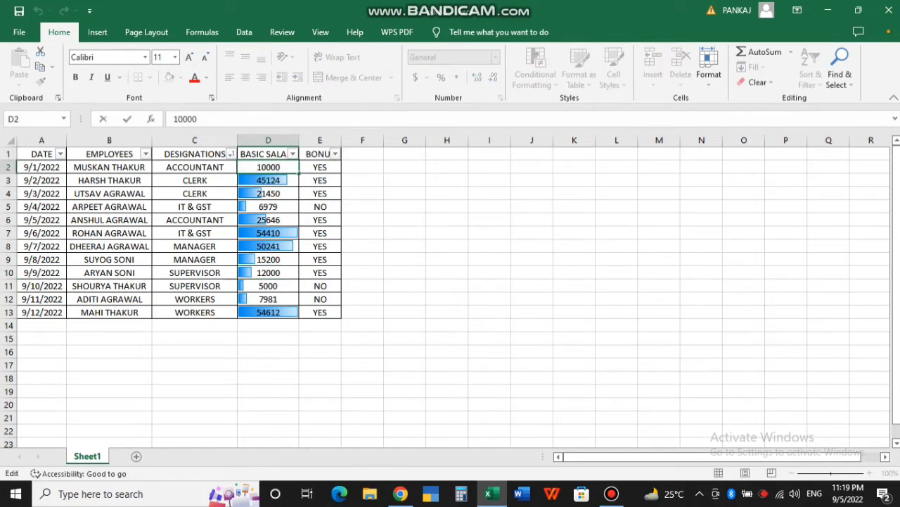
pyautogui.write('00')
pyautogui.press('Return')
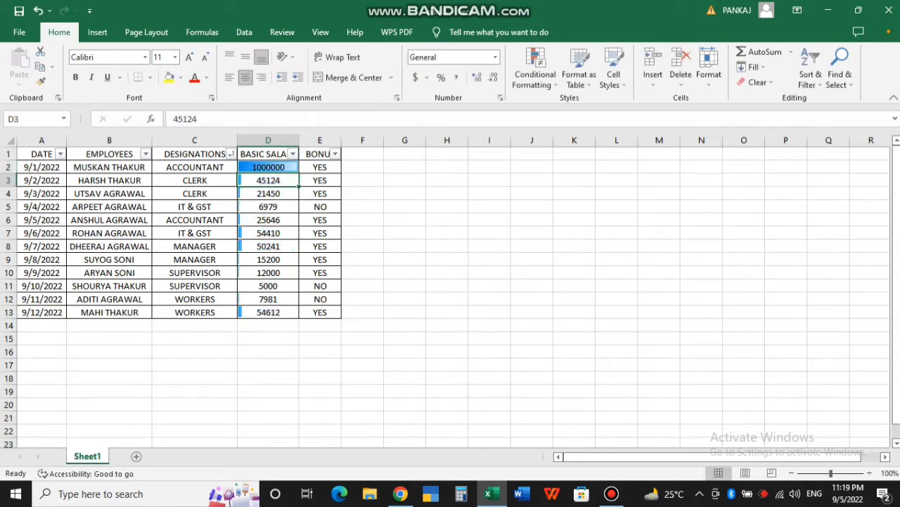
pyautogui.press('Up')
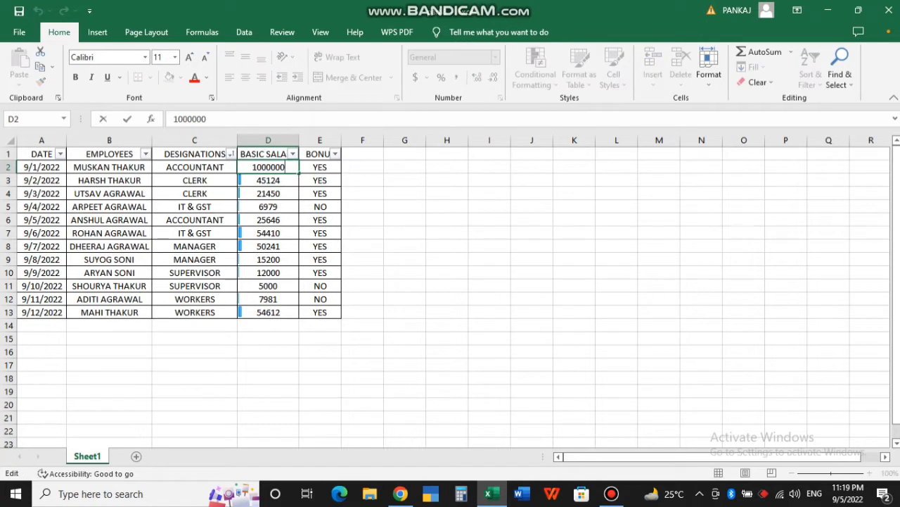
pyautogui.hotkey('ctrl', 'z')
# Remove the data bars by clearing the conditional formatting rules from the entire sheet
pyautogui.click(535, 67)
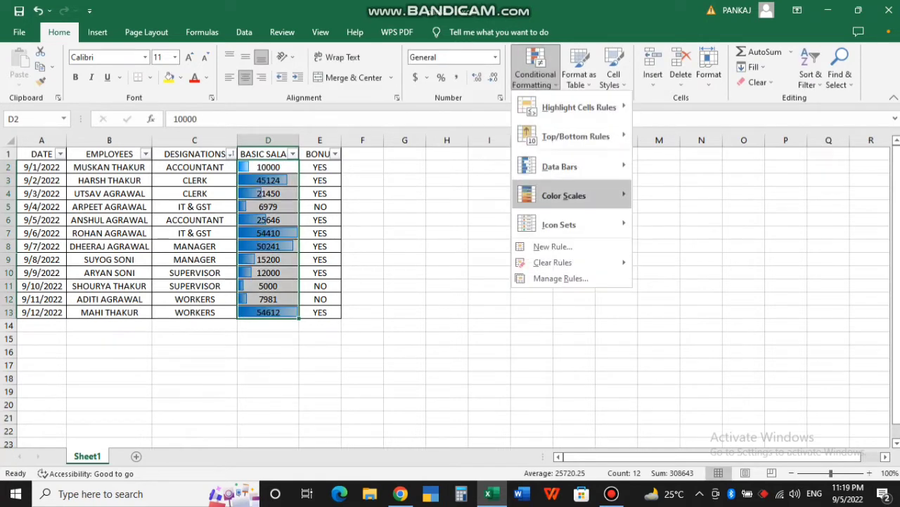
pyautogui.moveTo(563, 261)
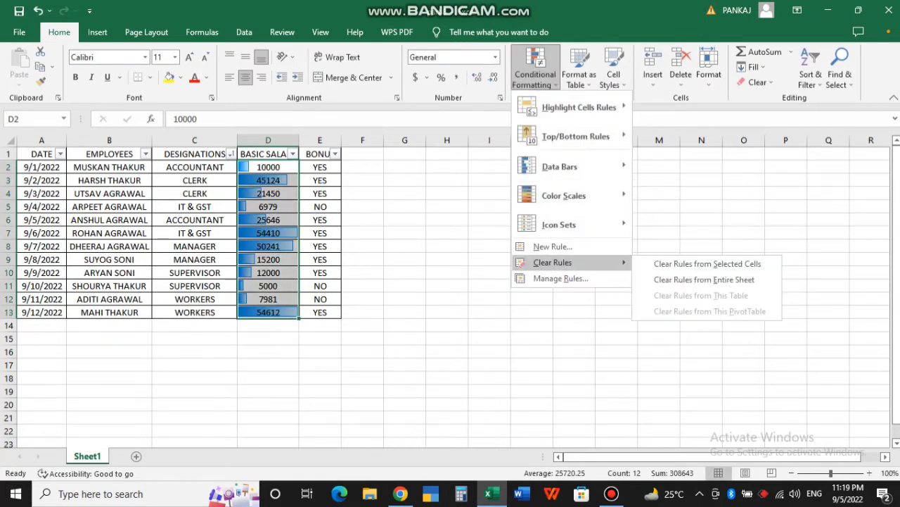
pyautogui.click(704, 278)
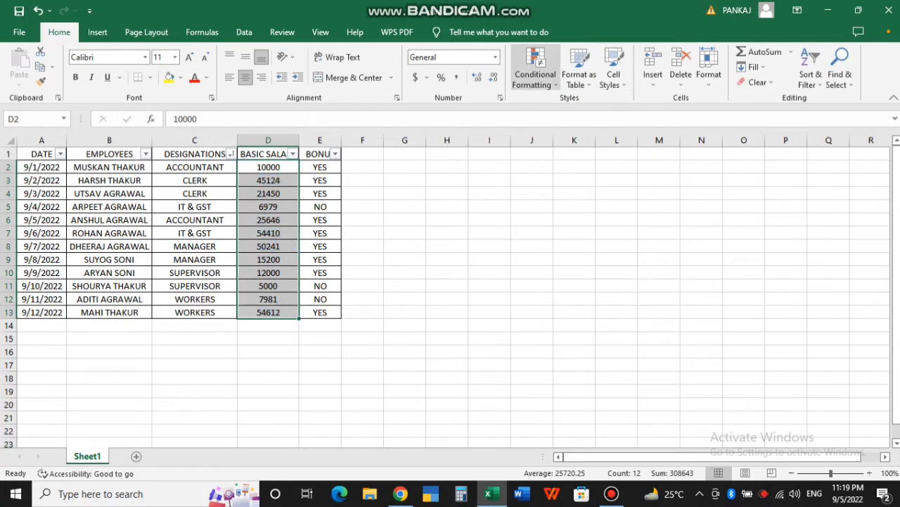
# Apply the Green-Yellow-Red color scale to the basic salaries in D2:D13
pyautogui.click(535, 67)
pyautogui.moveTo(563, 195)
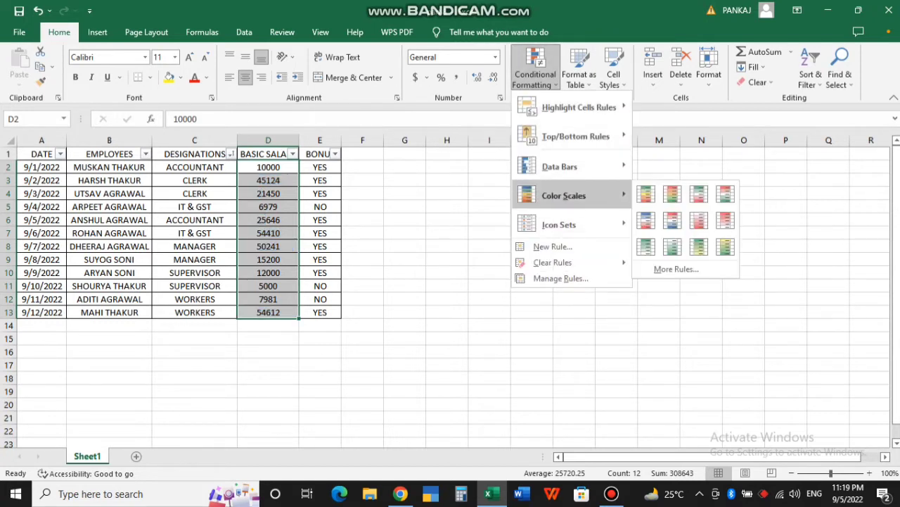
pyautogui.click(645, 194)
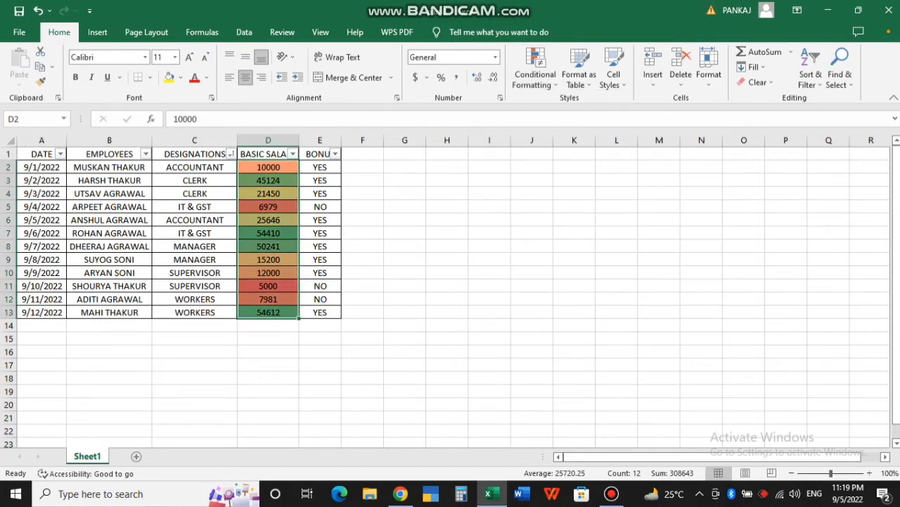
pyautogui.click(268, 286)
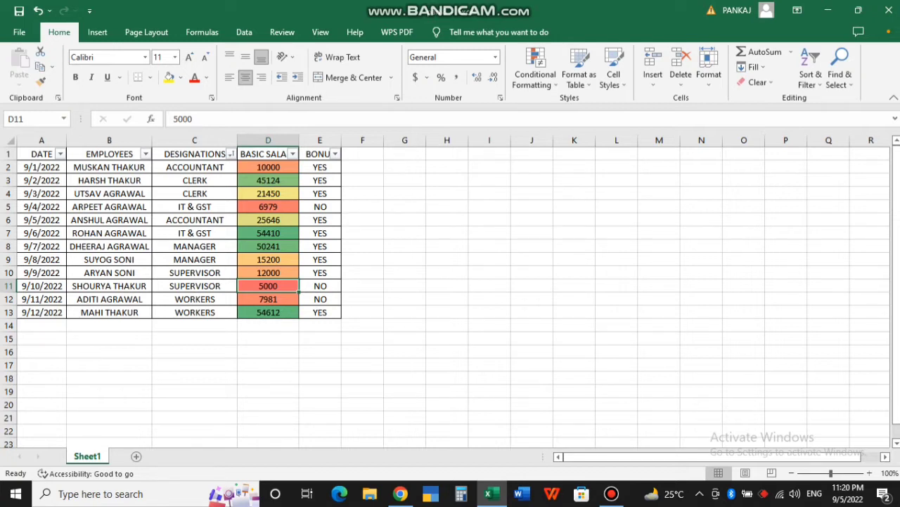
# Add the four-bar ratings icon set to the basic salaries in D2:D13
pyautogui.moveTo(268, 167); pyautogui.dragTo(268, 312)
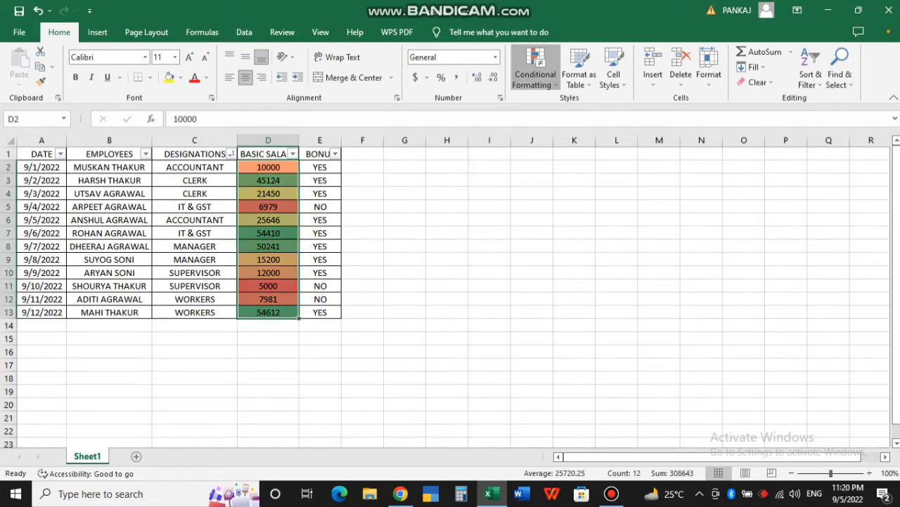
pyautogui.click(534, 74)
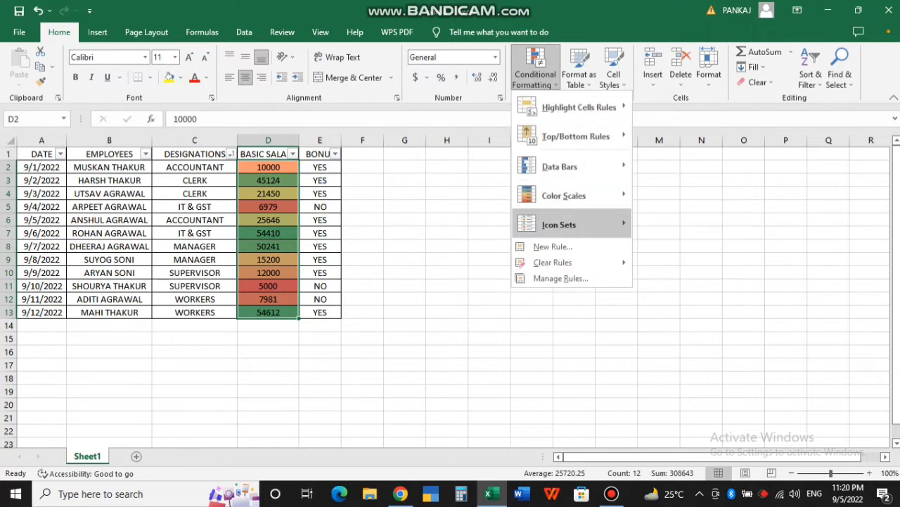
pyautogui.moveTo(563, 224)
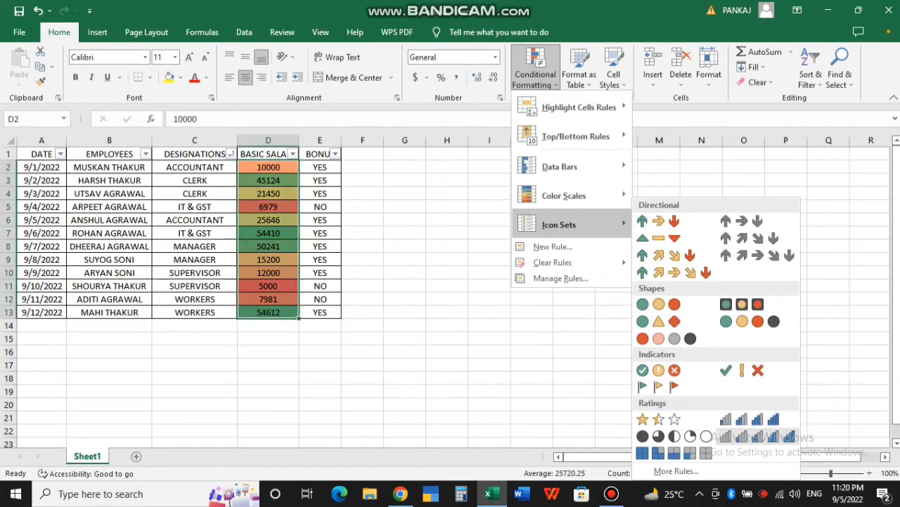
pyautogui.click(749, 420)
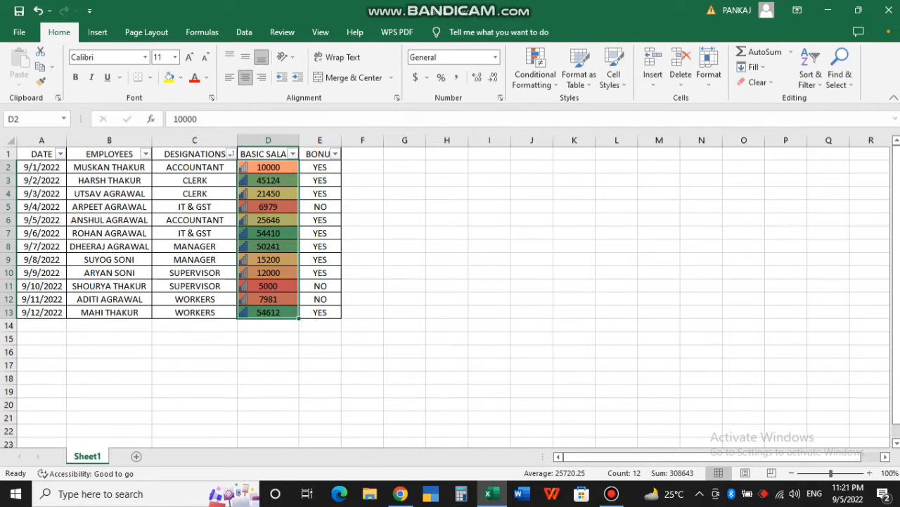
# Hide the salary numbers in D2:D13 by applying the custom number format ";"
pyautogui.hotkey('ctrl', '1')
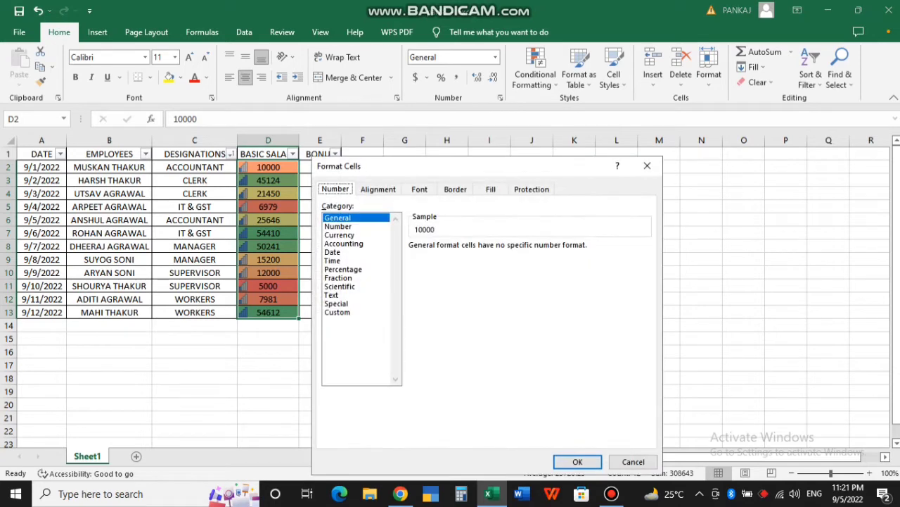
pyautogui.click(338, 313)
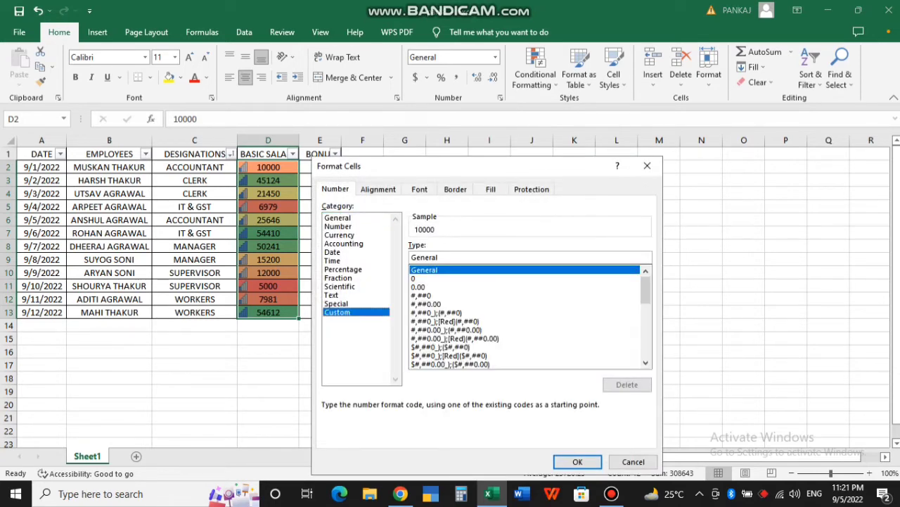
pyautogui.press('Tab')
pyautogui.write(';')
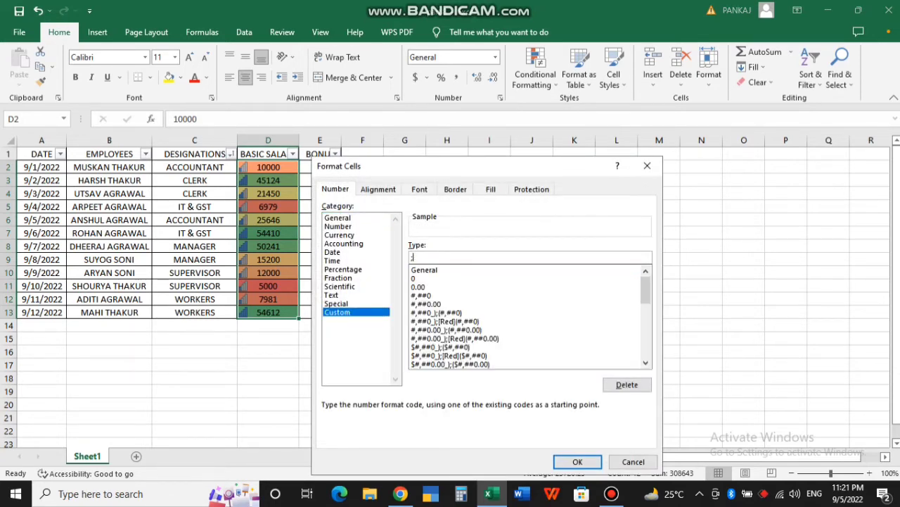
pyautogui.press('Return')
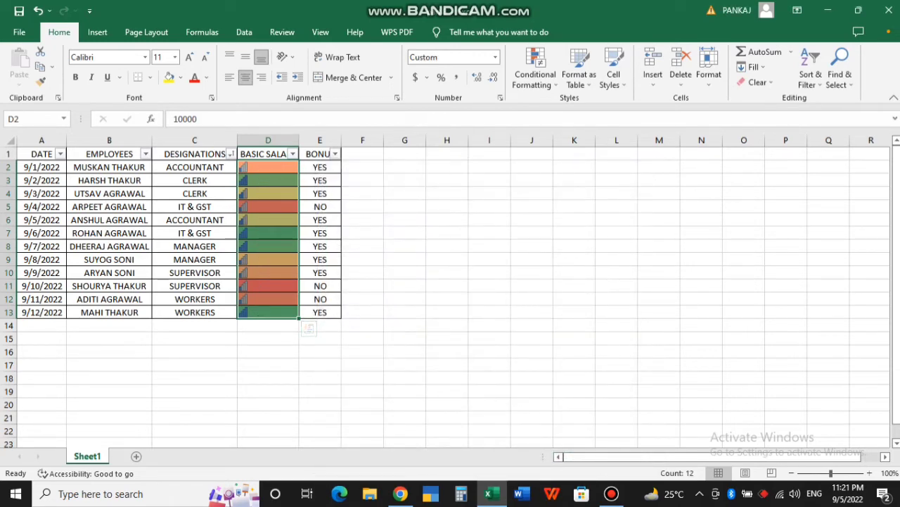
# Open D2 for editing to check the value stored behind the hidden number format
pyautogui.click(268, 167)
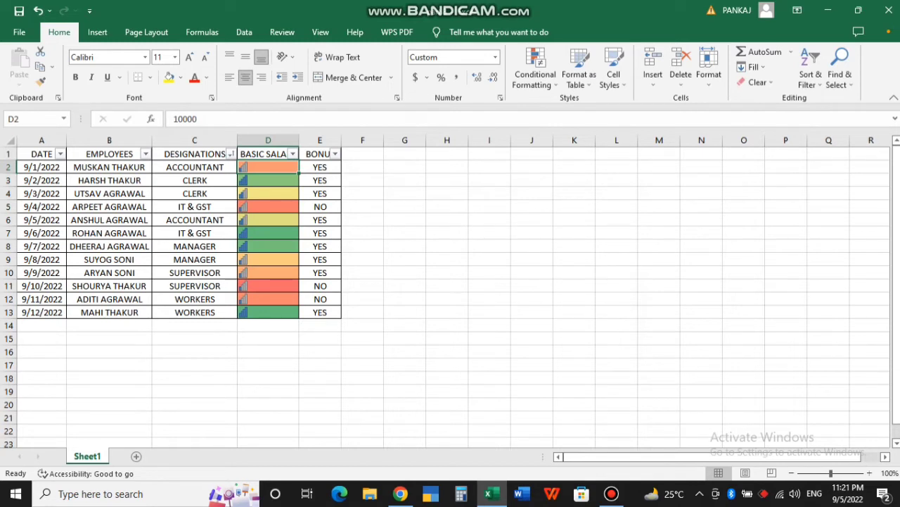
pyautogui.press('F2')
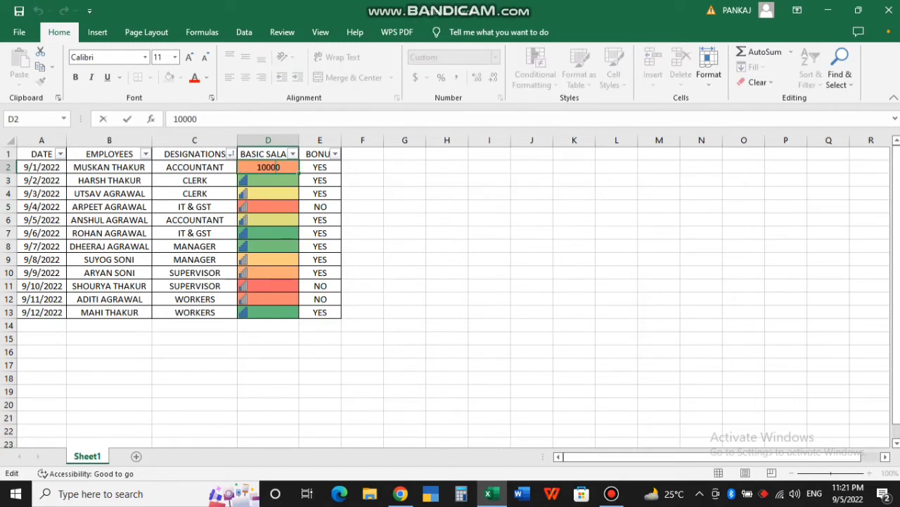
pyautogui.press('Return')
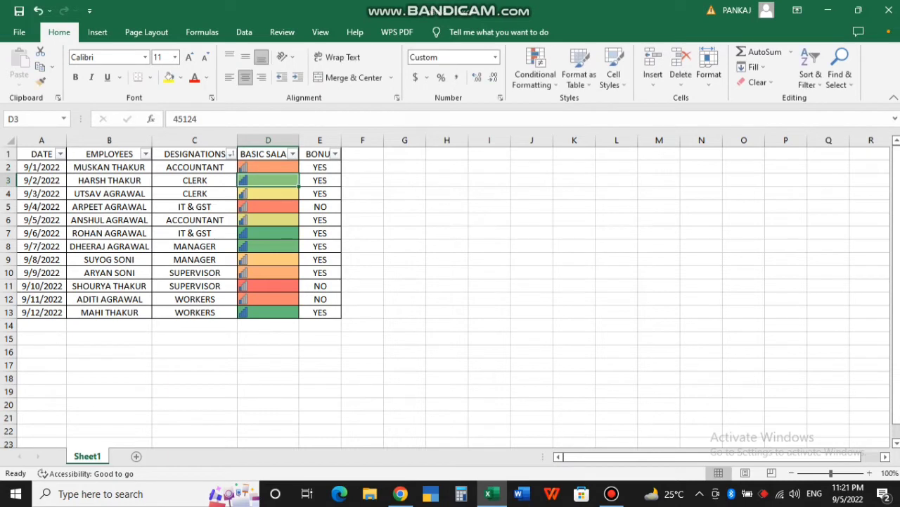
# Undo the custom number format and the ratings icon set on D2:D13
pyautogui.hotkey('ctrl', 'z')
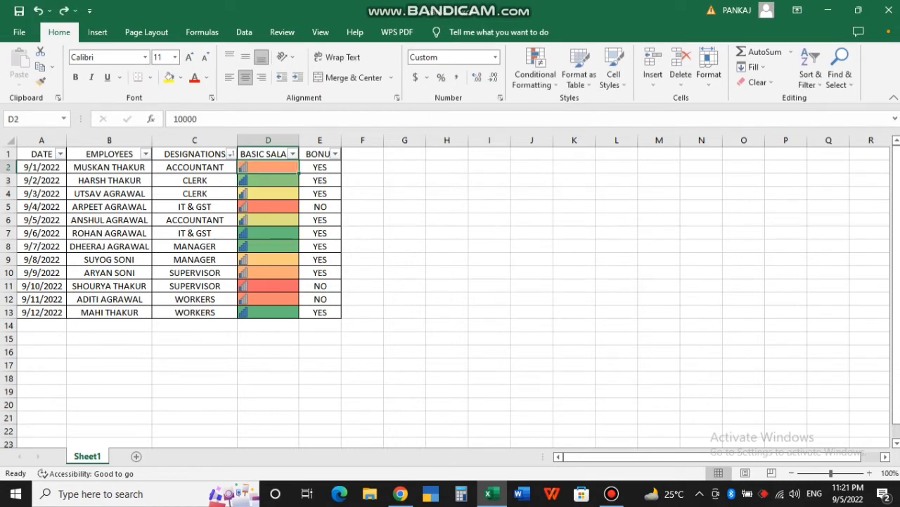
pyautogui.hotkey('ctrl', 'z')
pyautogui.hotkey('ctrl', 'z')
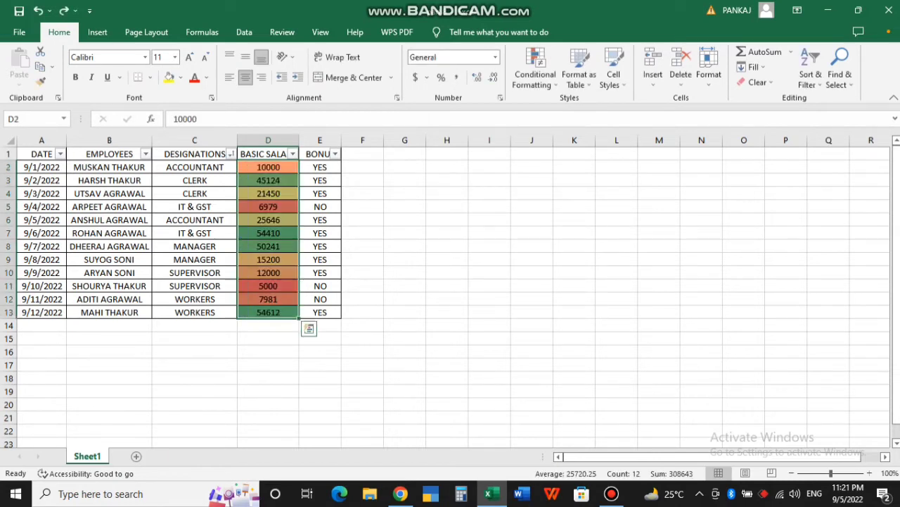
pyautogui.click(268, 167)
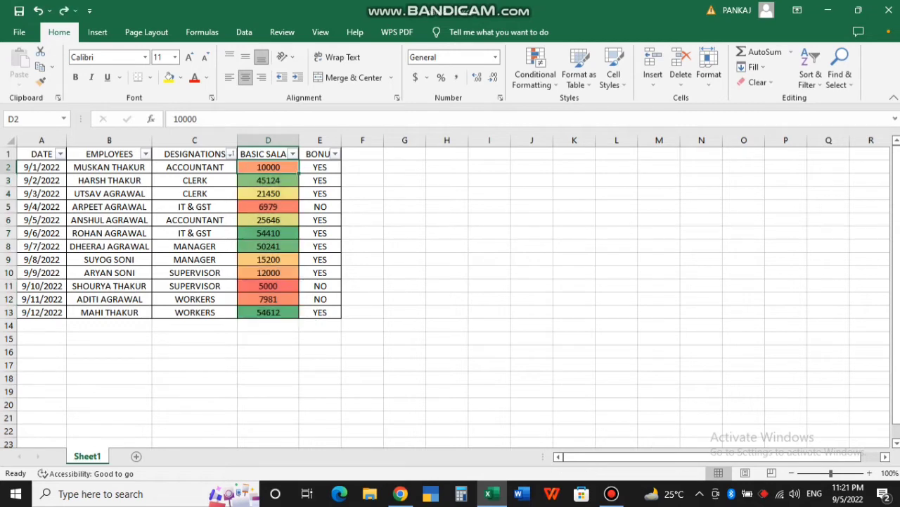
pyautogui.click(535, 74)
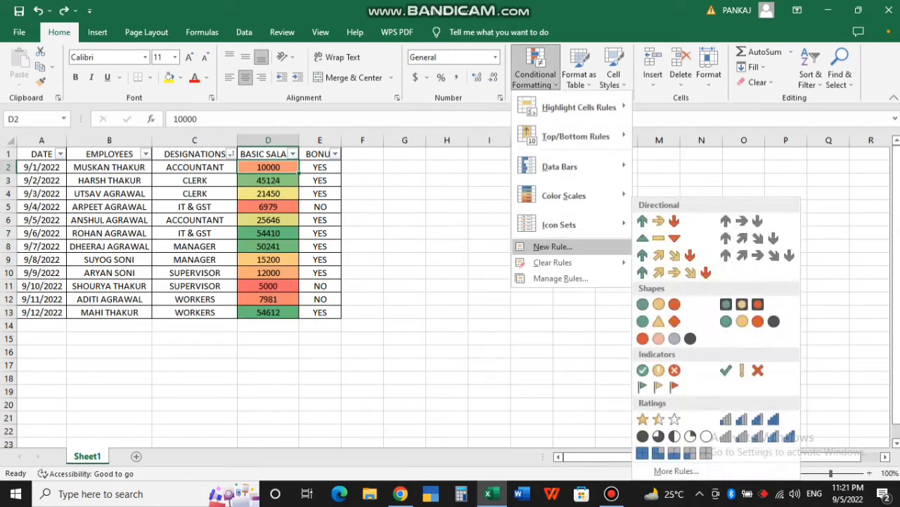
# Enter the heading DESIGNATIONS in G1 and CLERK in G2, and fit column G's width to its contents
pyautogui.click(405, 154)
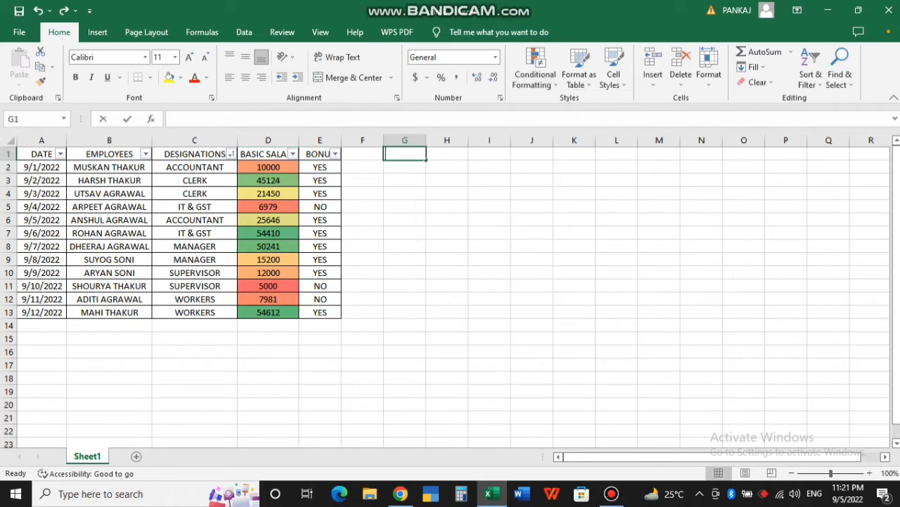
pyautogui.write('DESIGNATIONS')
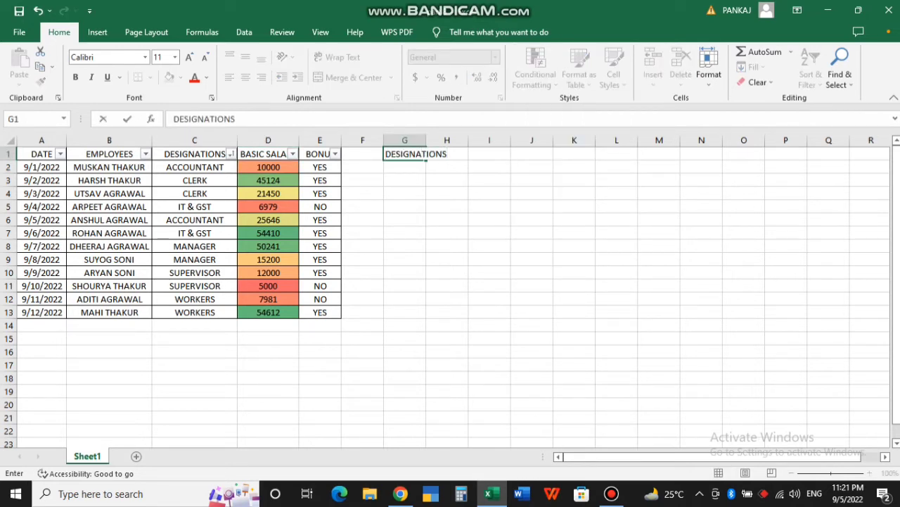
pyautogui.press('Return')
pyautogui.write('CLERK')
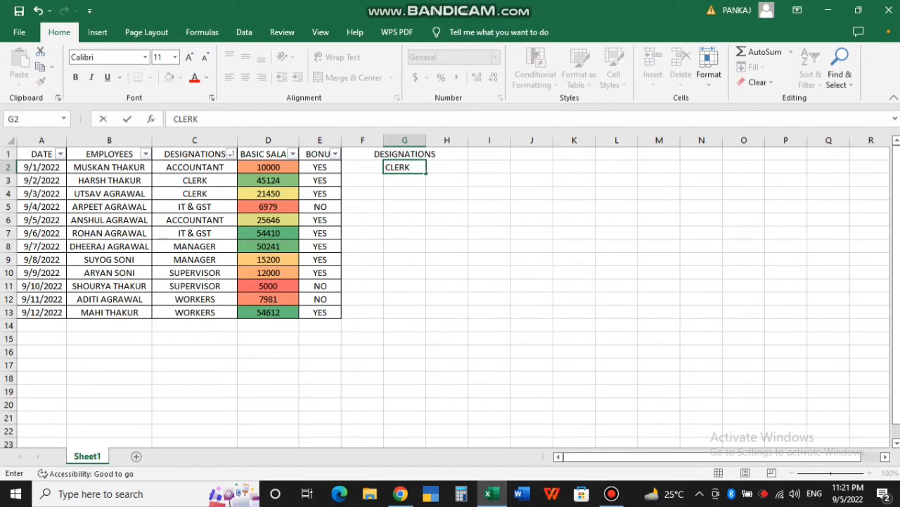
pyautogui.press('Up')
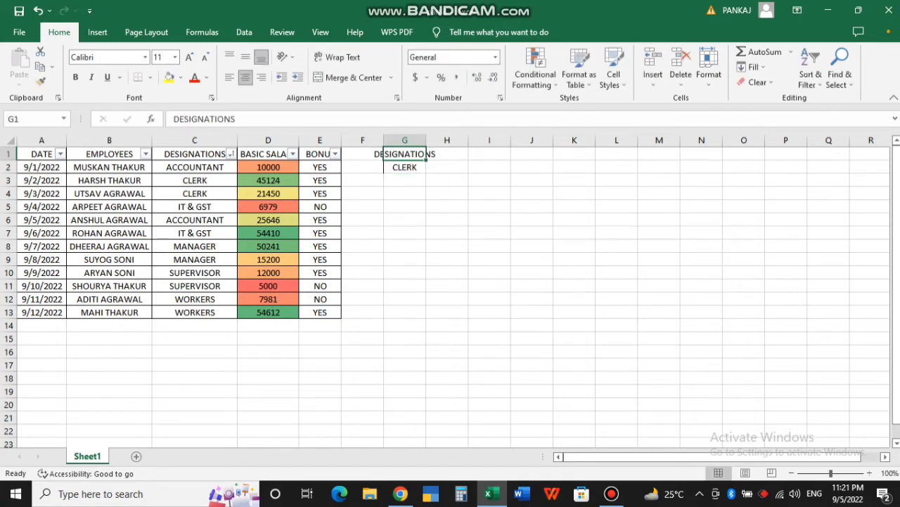
pyautogui.doubleClick(427, 140)
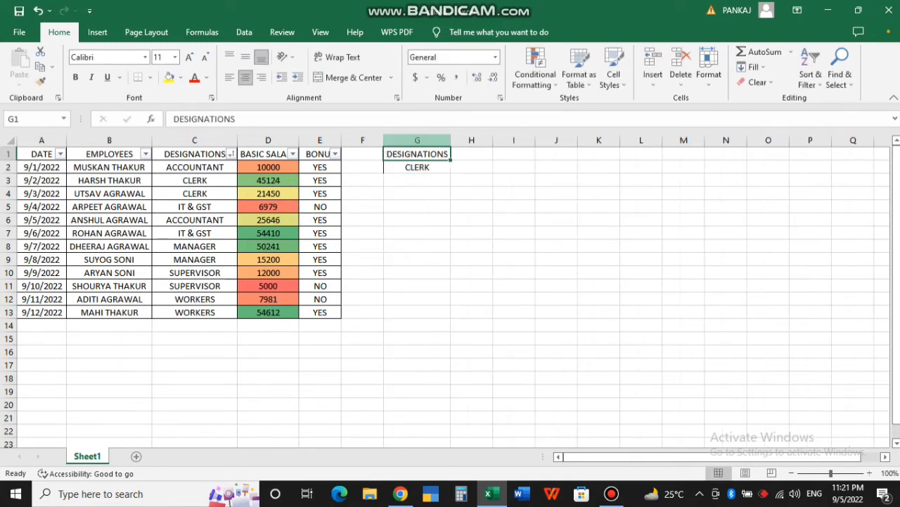
# Restrict G2 with a data validation list of ACCOUNTANT, CLERK, IT & GST, SUPERVISOR, MANAGER, WORKERS
pyautogui.click(244, 32)
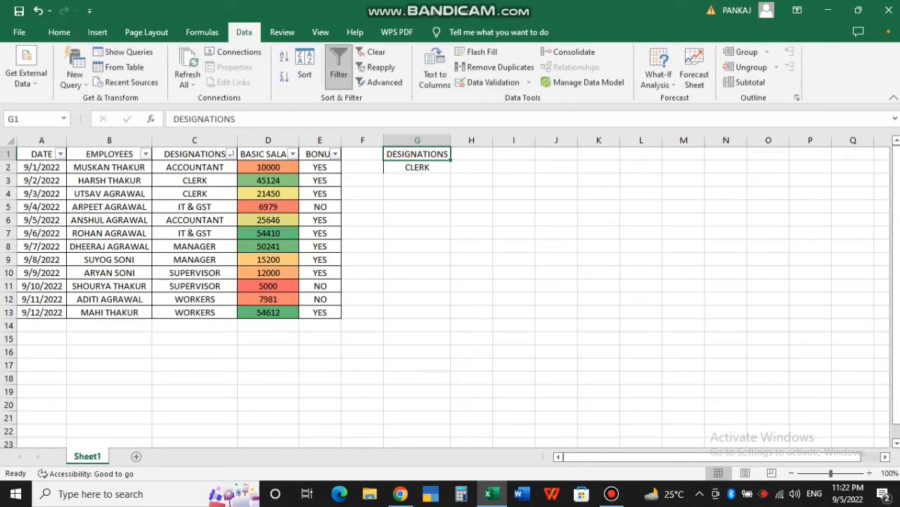
pyautogui.click(417, 167)
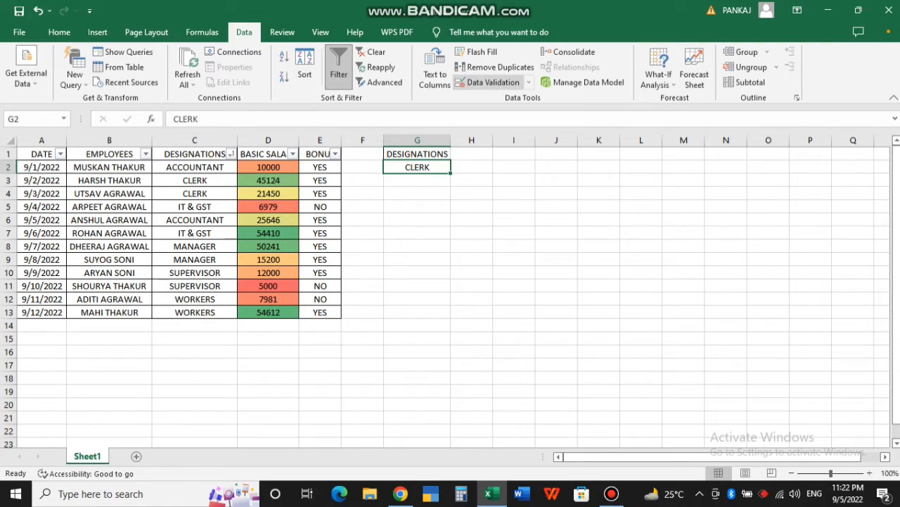
pyautogui.click(492, 81)
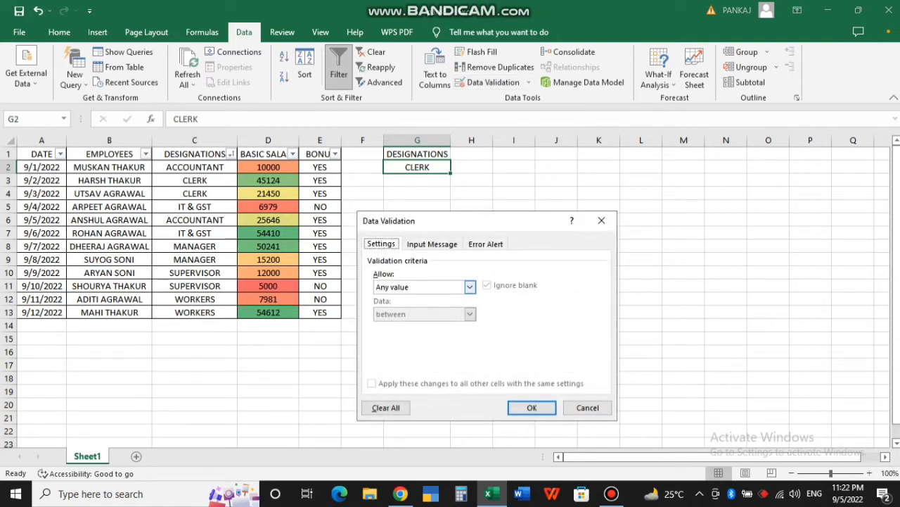
pyautogui.click(470, 287)
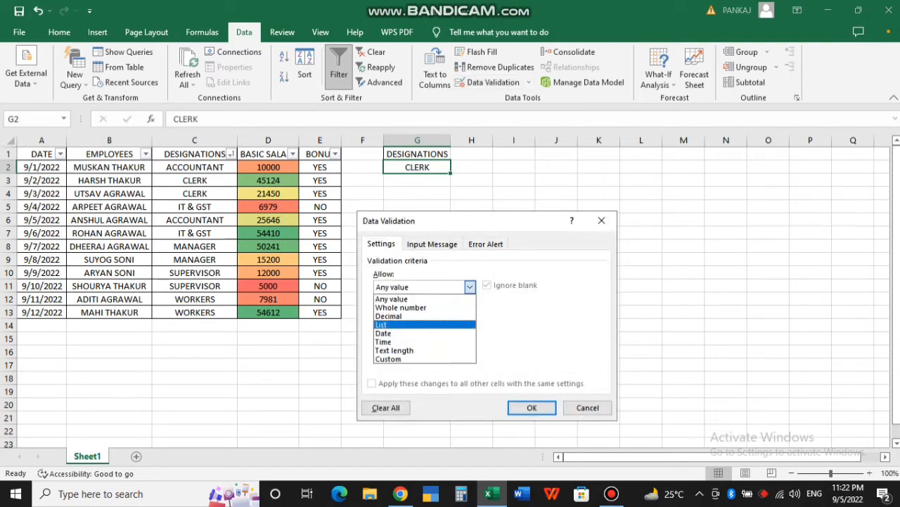
pyautogui.click(421, 324)
pyautogui.click(443, 340)
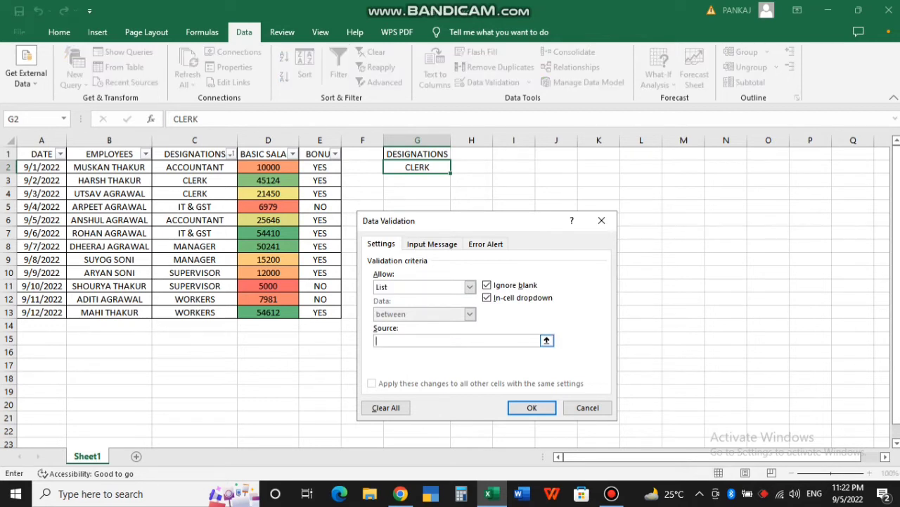
pyautogui.write('ACCOUNTANT, CLER')
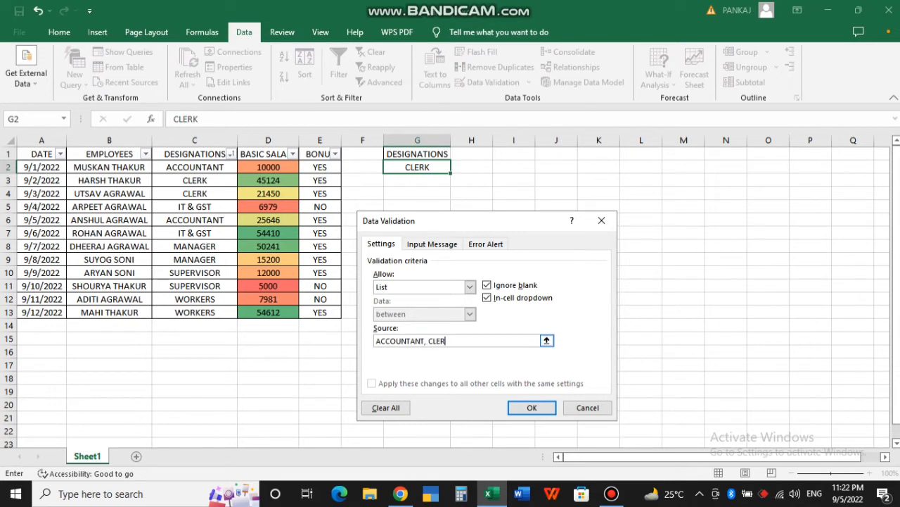
pyautogui.write('K, IT & GST, SUPERVISO')
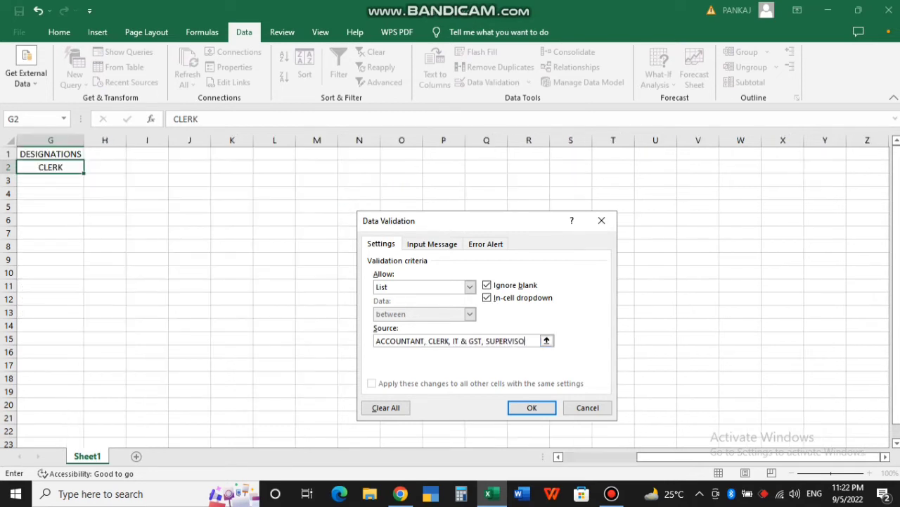
pyautogui.write('R, MANAGER, WORKERS')
pyautogui.press('Return')
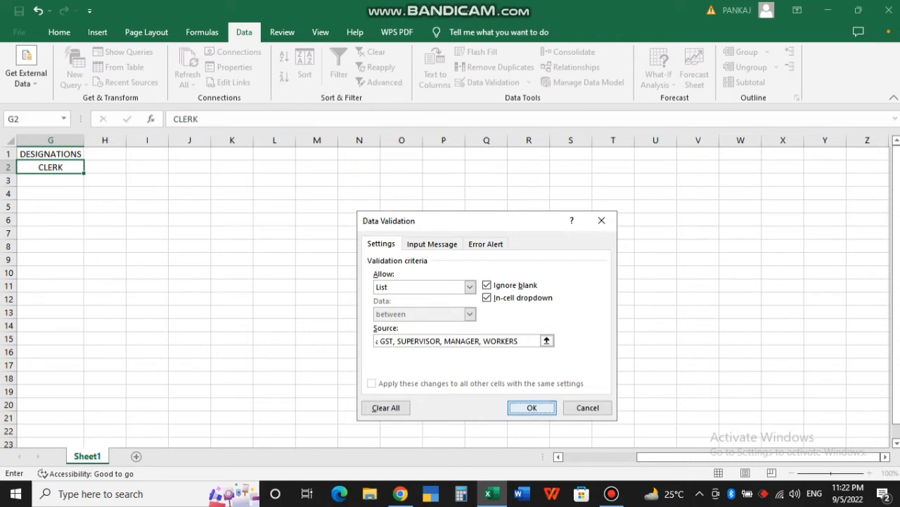
# Check the designation choices offered by the drop-down list in G2 without changing the selection
pyautogui.hscroll(-3, 450, 296)
pyautogui.click(456, 167)
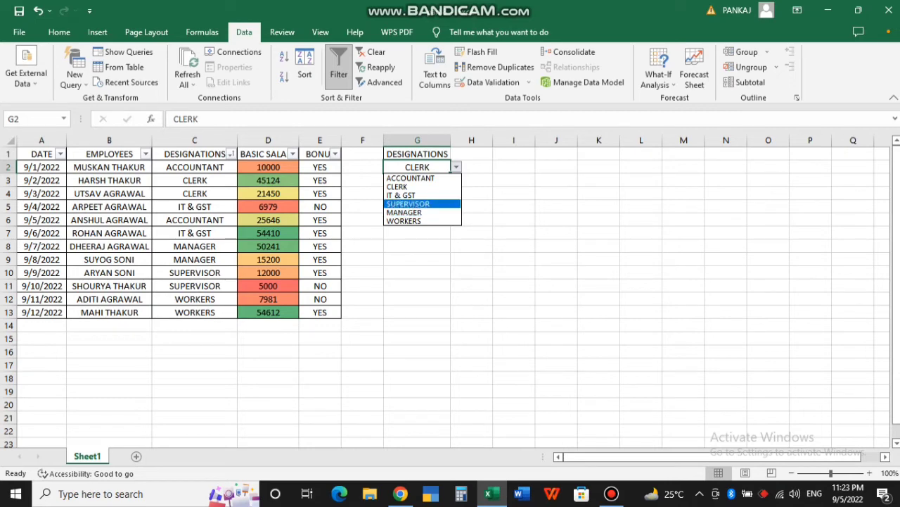
pyautogui.press('Escape')
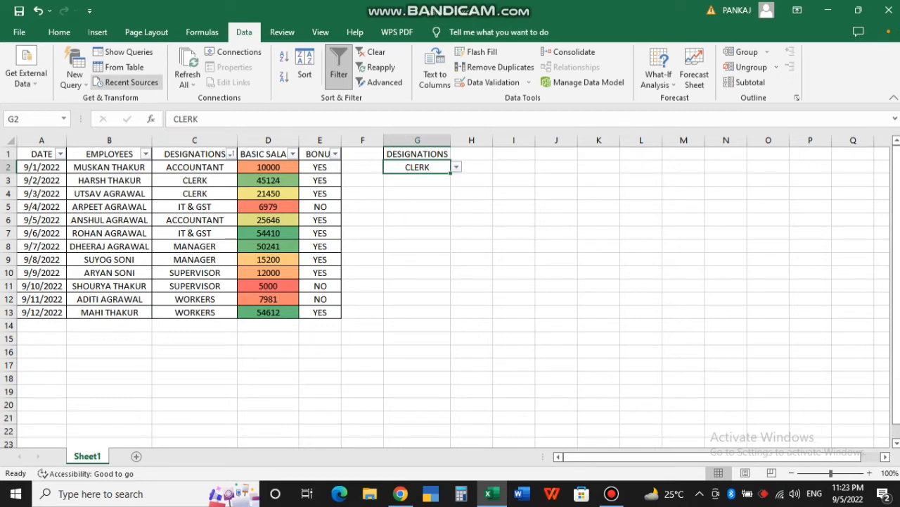
# Set up a new formula-based conditional formatting rule for the designations in C2:C13 using =$C2=$G$2
pyautogui.click(59, 31)
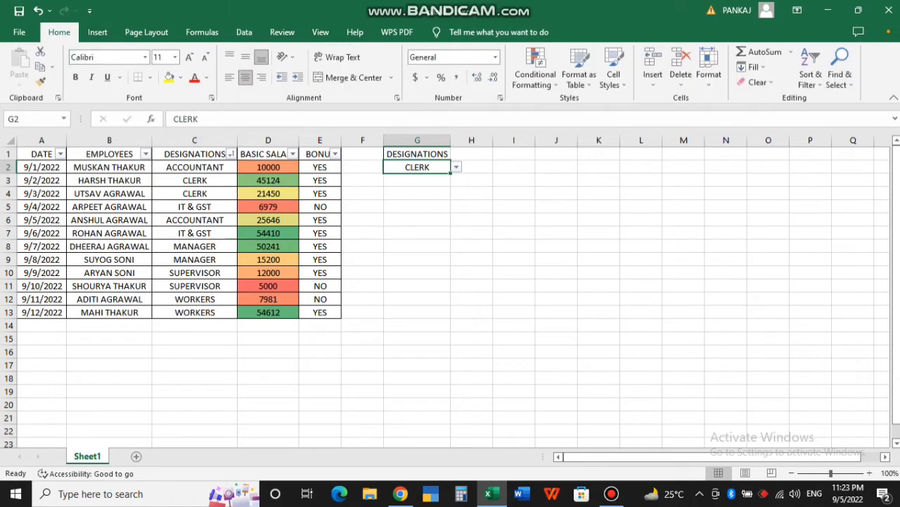
pyautogui.moveTo(194, 167); pyautogui.dragTo(194, 312)
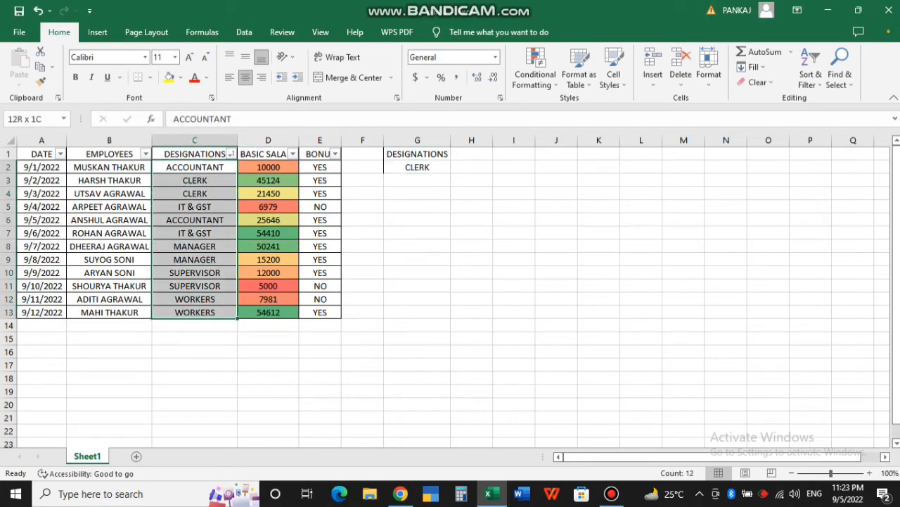
pyautogui.click(535, 70)
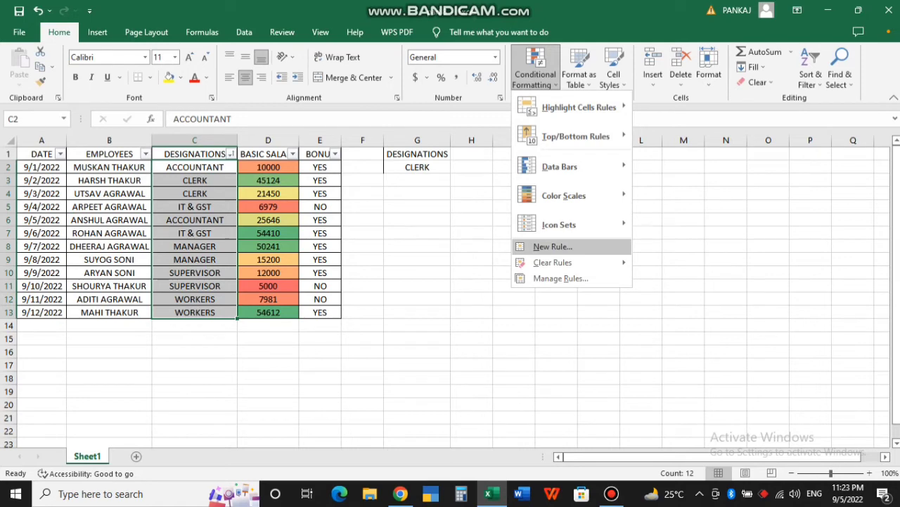
pyautogui.click(553, 246)
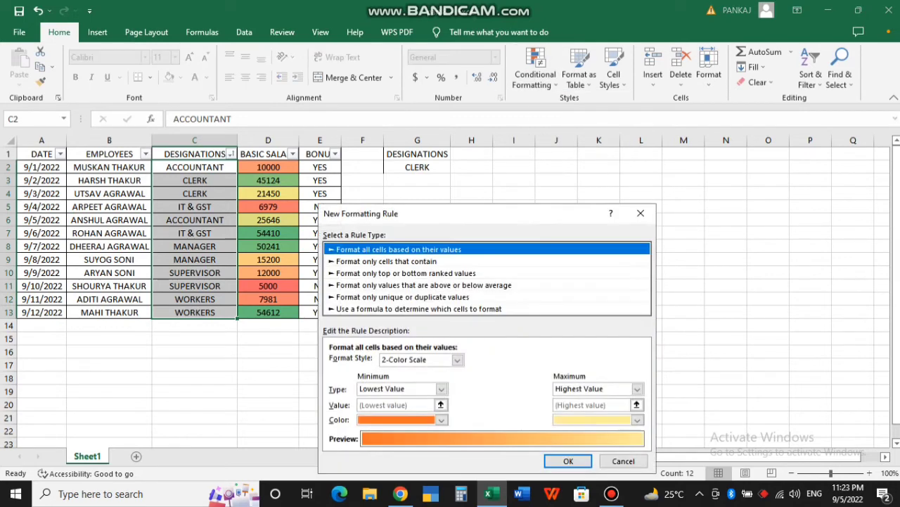
pyautogui.click(419, 309)
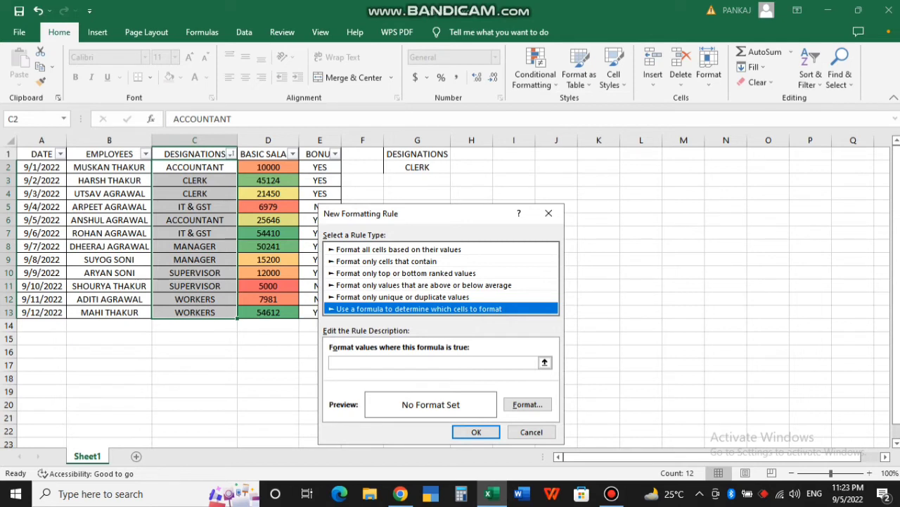
pyautogui.click(434, 362)
pyautogui.click(195, 168)
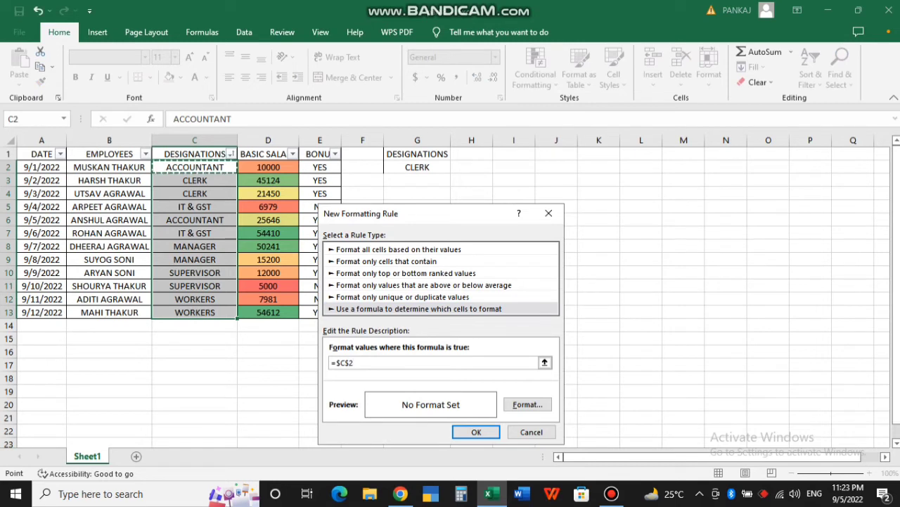
pyautogui.write('=')
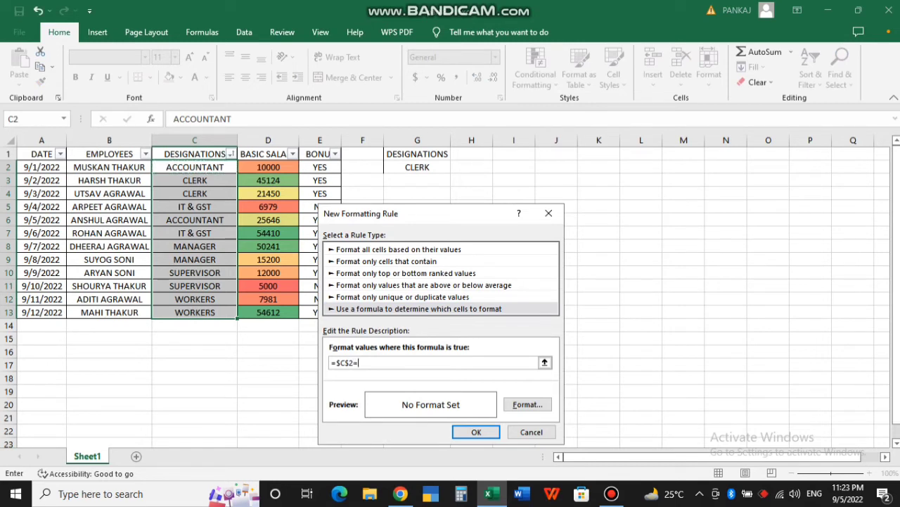
pyautogui.click(418, 168)
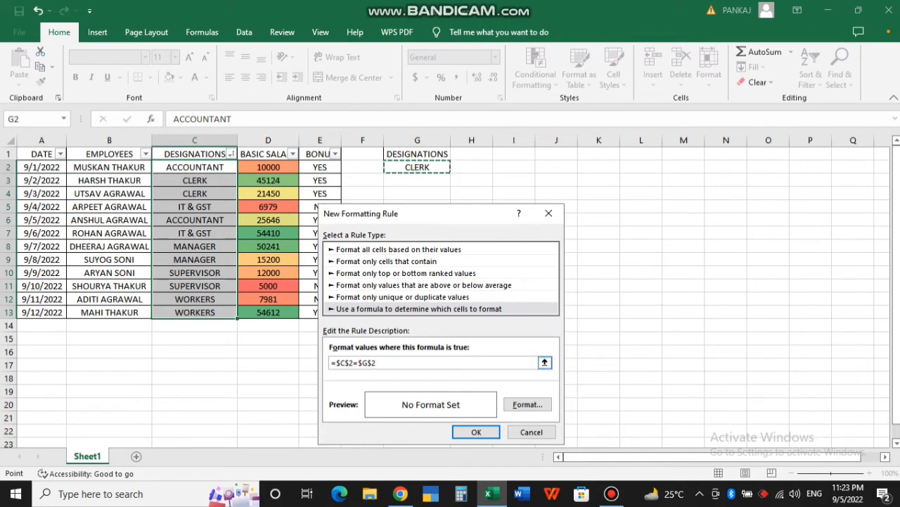
pyautogui.click(350, 362)
pyautogui.press('BackSpace')
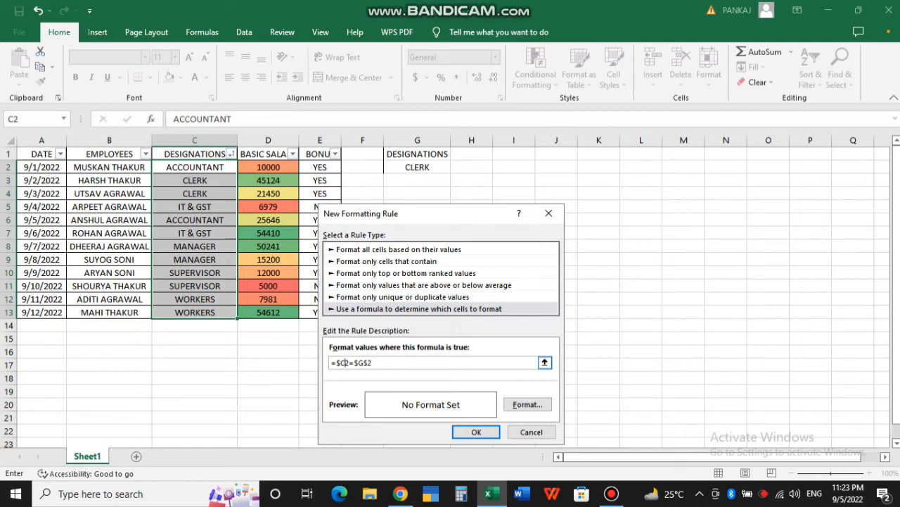
# Give the formula rule a light blue fill and apply it to C2:C13
pyautogui.click(528, 404)
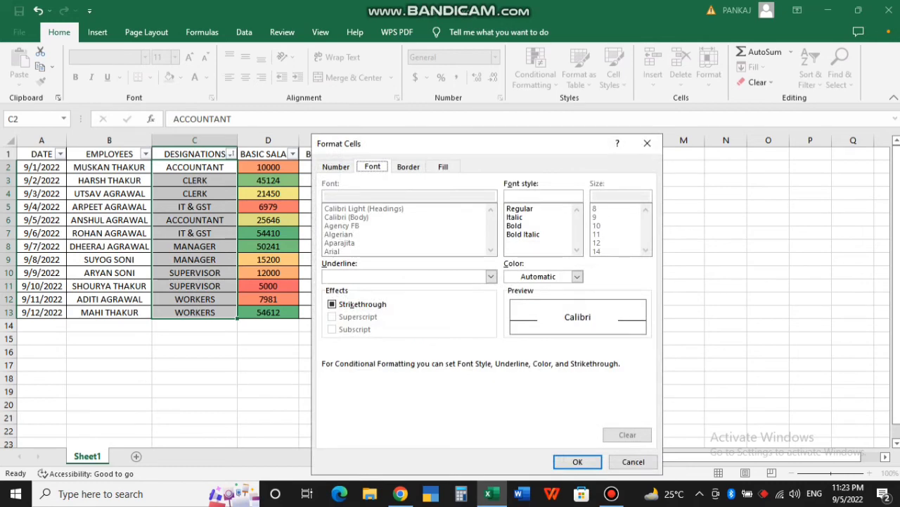
pyautogui.click(443, 167)
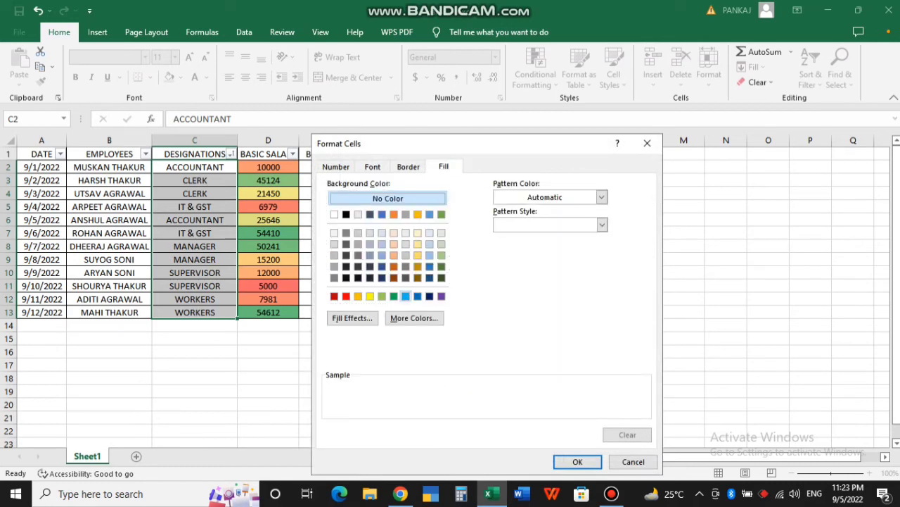
pyautogui.click(405, 296)
pyautogui.click(577, 462)
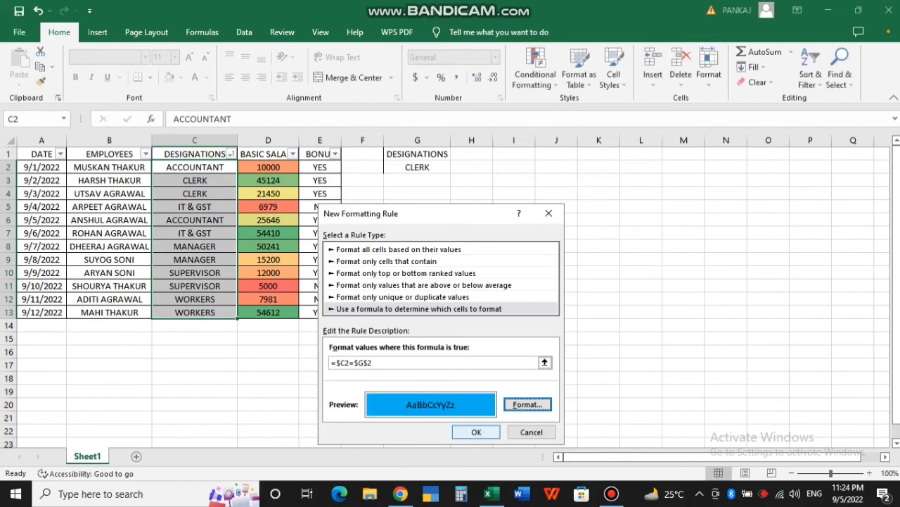
pyautogui.press('Tab')
pyautogui.press('Return')
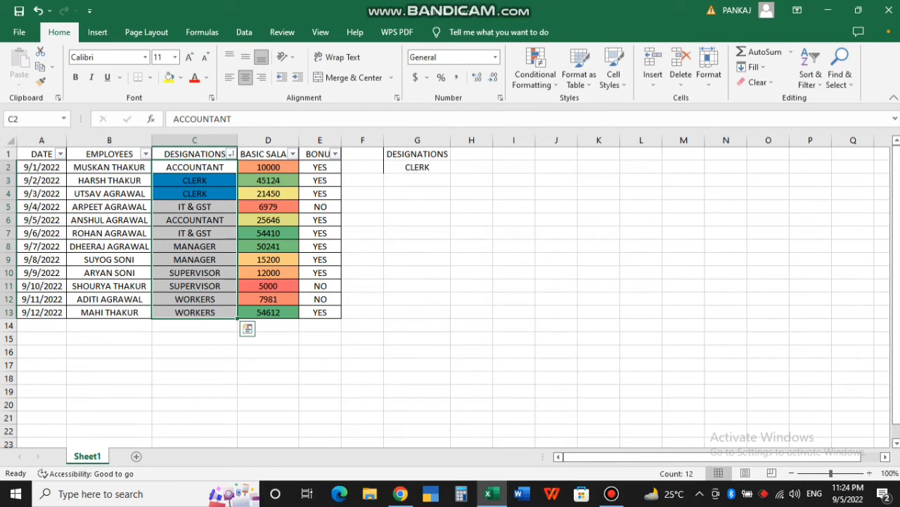
# Choose IT & GST from G2's designation list to test the highlighting rule
pyautogui.click(417, 168)
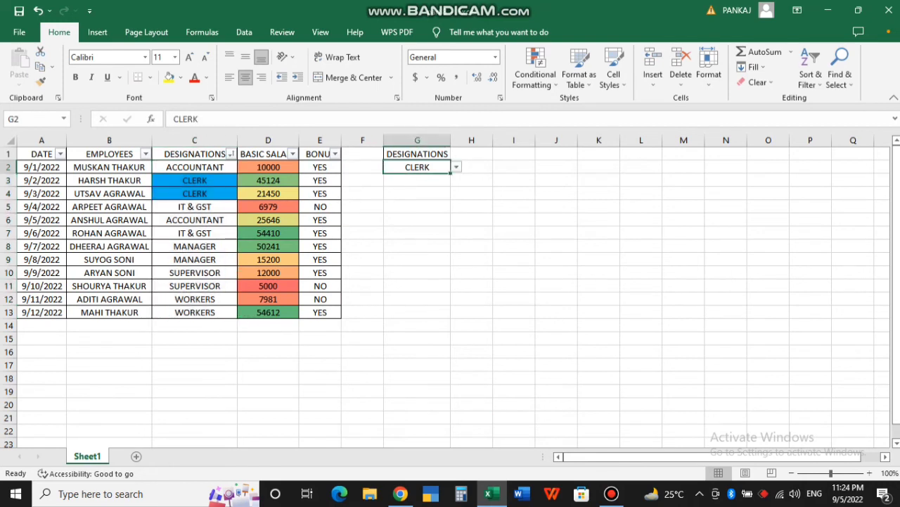
pyautogui.hotkey('alt', 'Down')
pyautogui.press('Down')
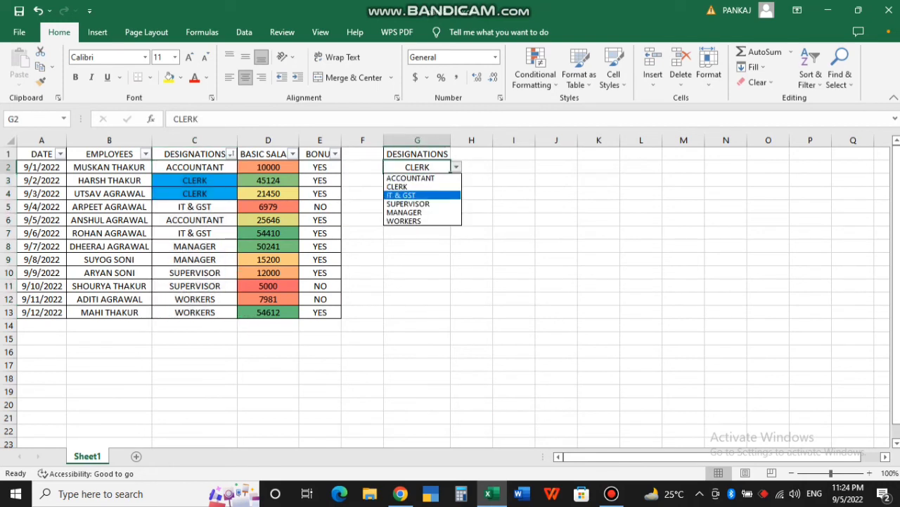
pyautogui.press('Return')
# Switch the designation in G2 to SUPERVISOR to test the highlighting rule again
pyautogui.hotkey('alt', 'Down')
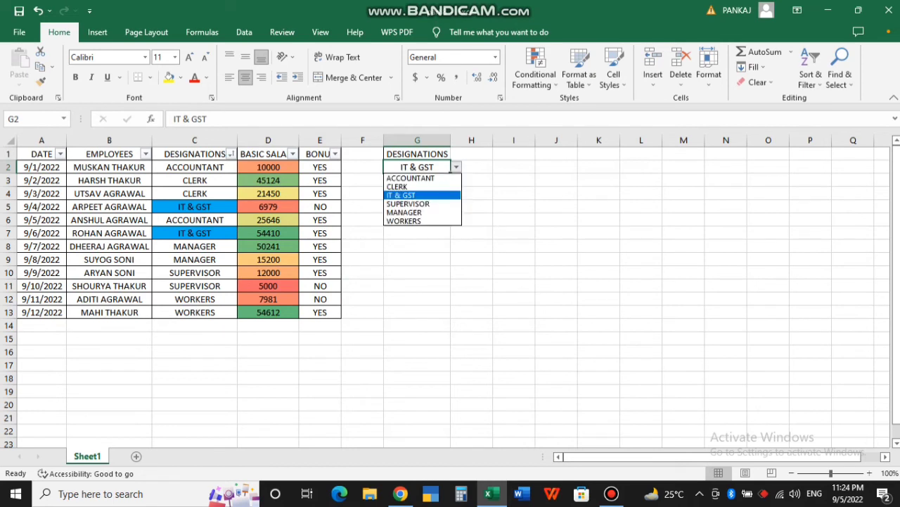
pyautogui.press('Up')
pyautogui.press('Down')
pyautogui.press('Down')
pyautogui.press('Escape')
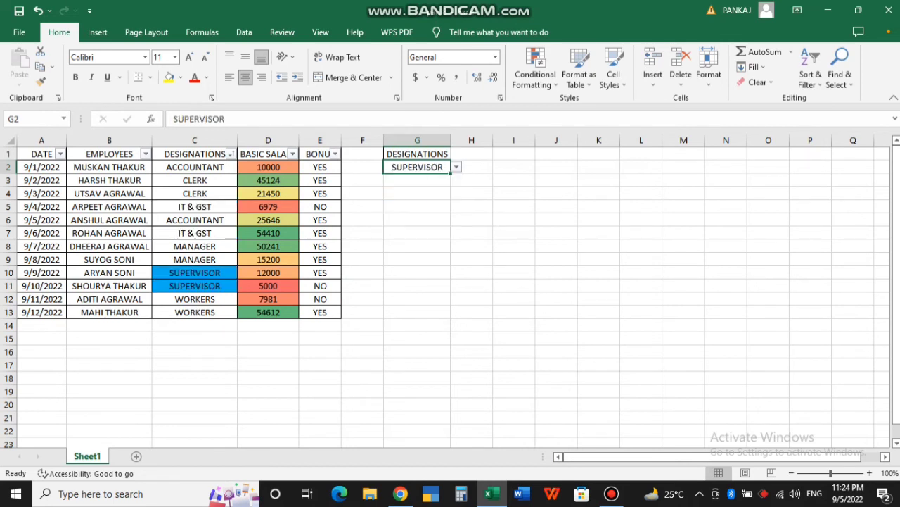
# Set the designation in G2 to WORKERS from its drop-down list
pyautogui.hotkey('alt', 'Down')
pyautogui.press('Down')
pyautogui.press('Down')
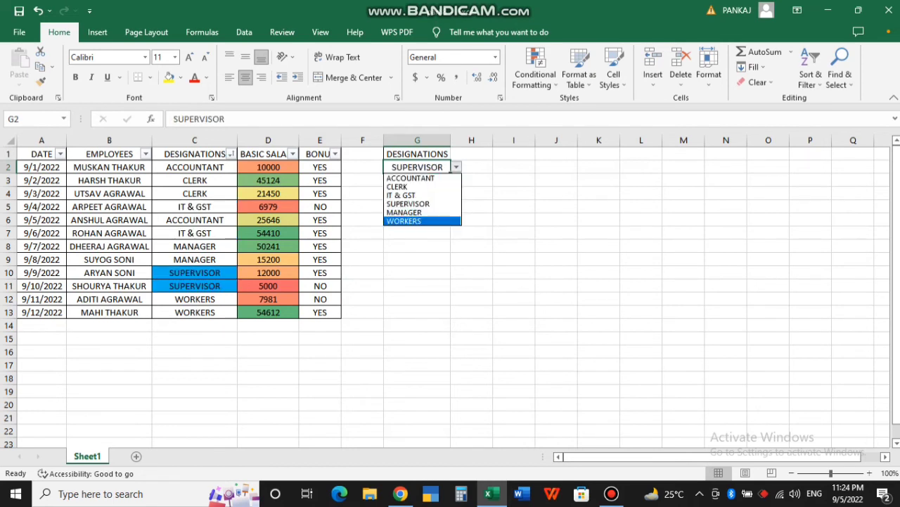
pyautogui.press('Return')
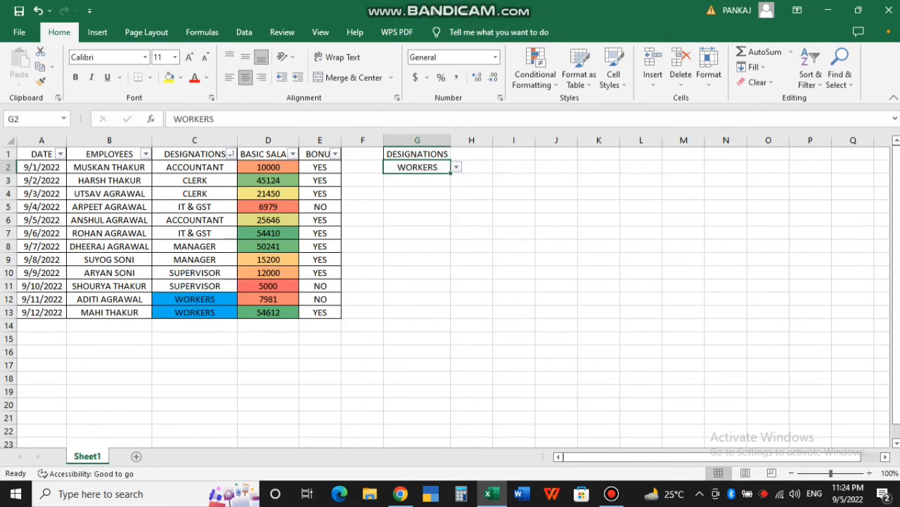